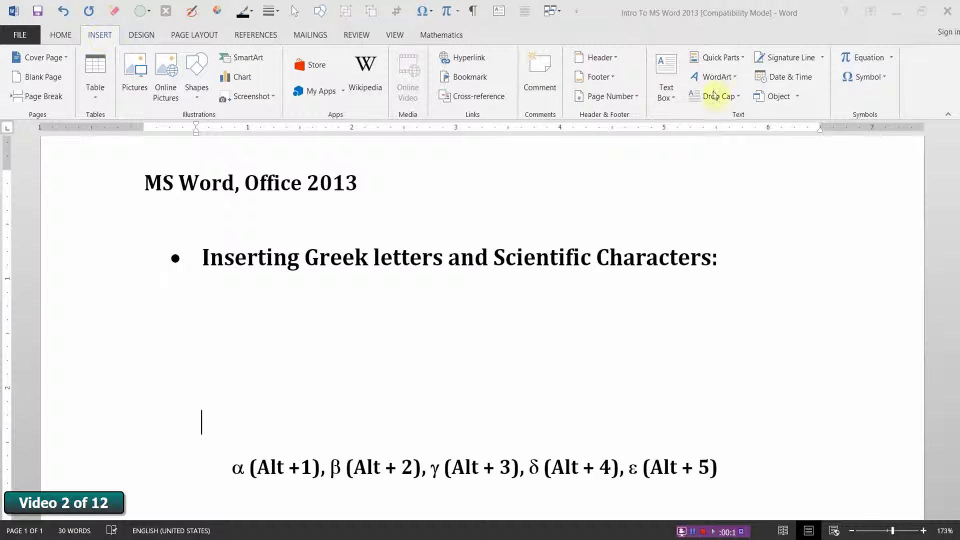
- Open the full symbol list and display the characters of the Lucida Calligraphy font
left_click(863, 77)
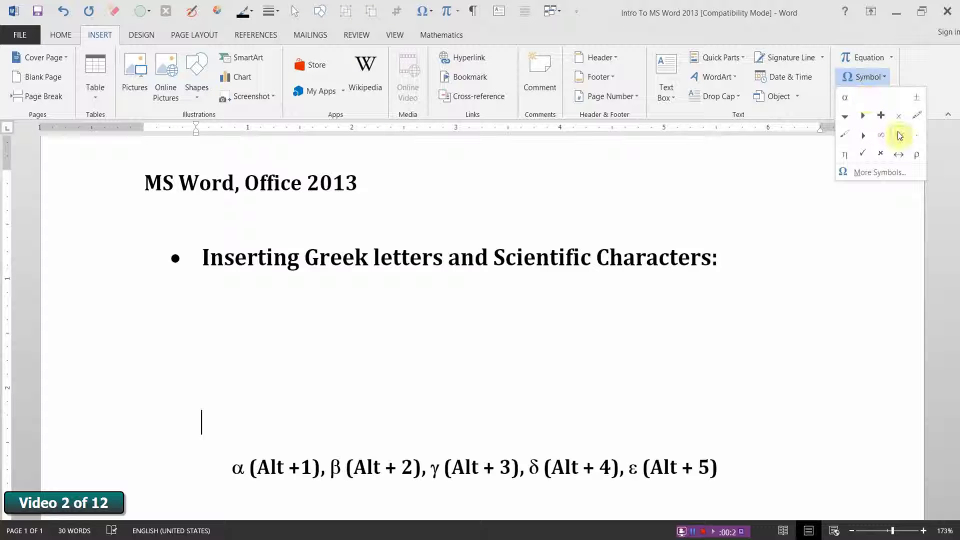
left_click(884, 175)
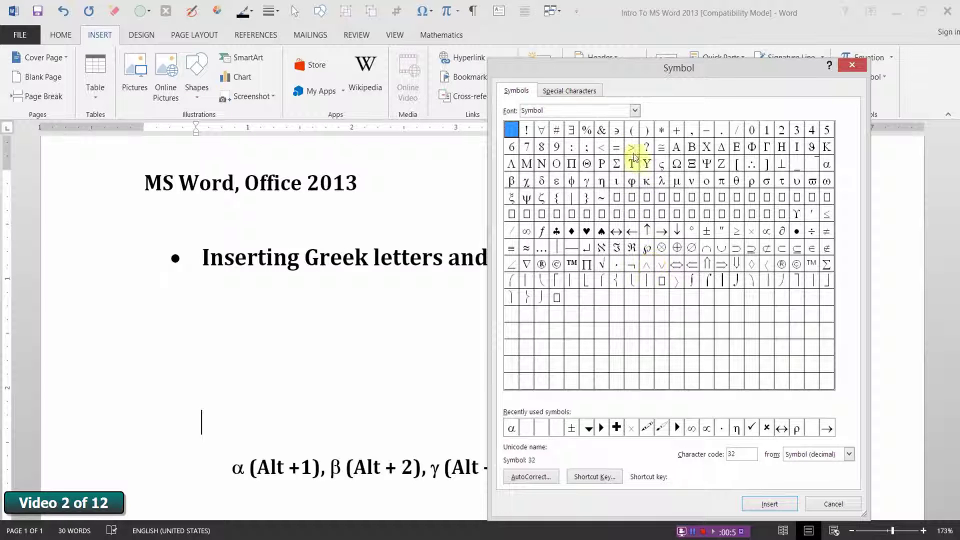
left_click(635, 110)
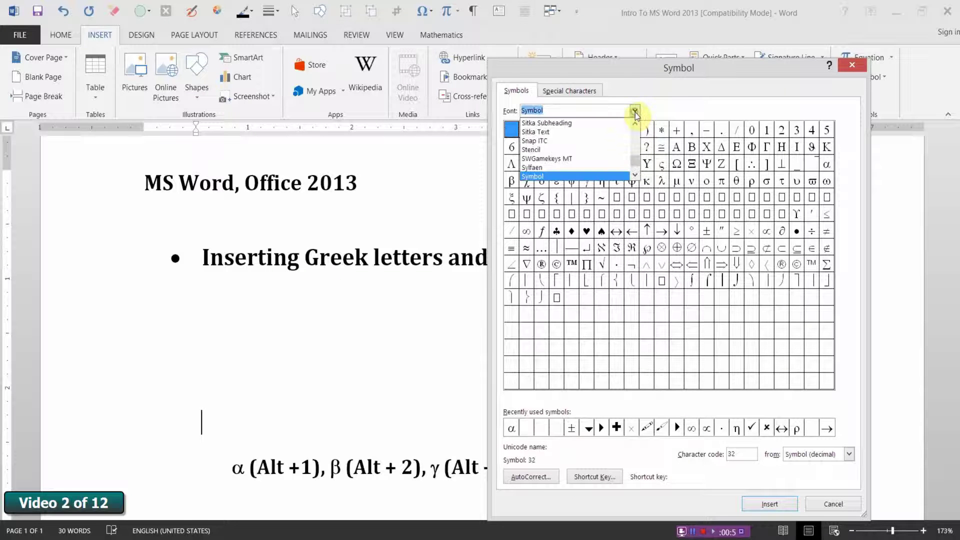
left_click_drag(634, 161, 634, 149)
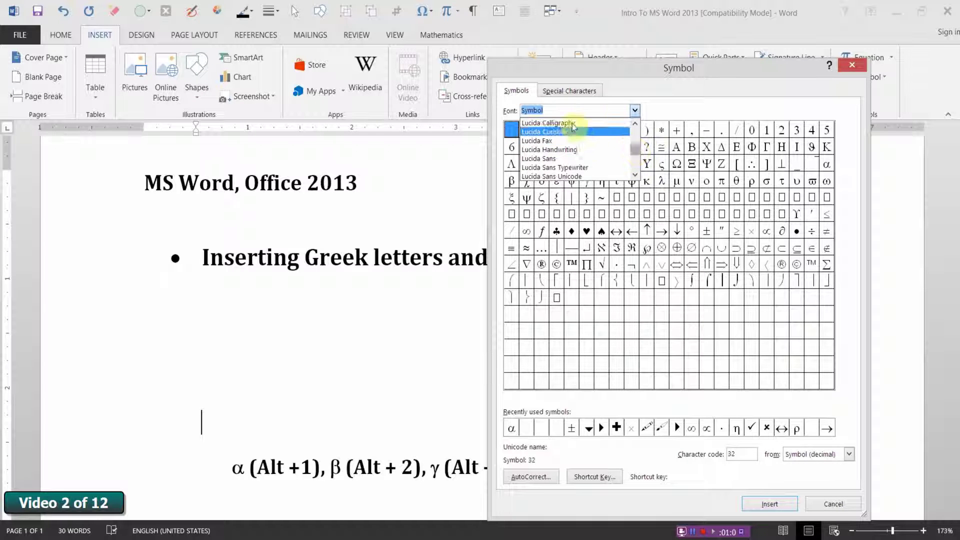
left_click(548, 122)
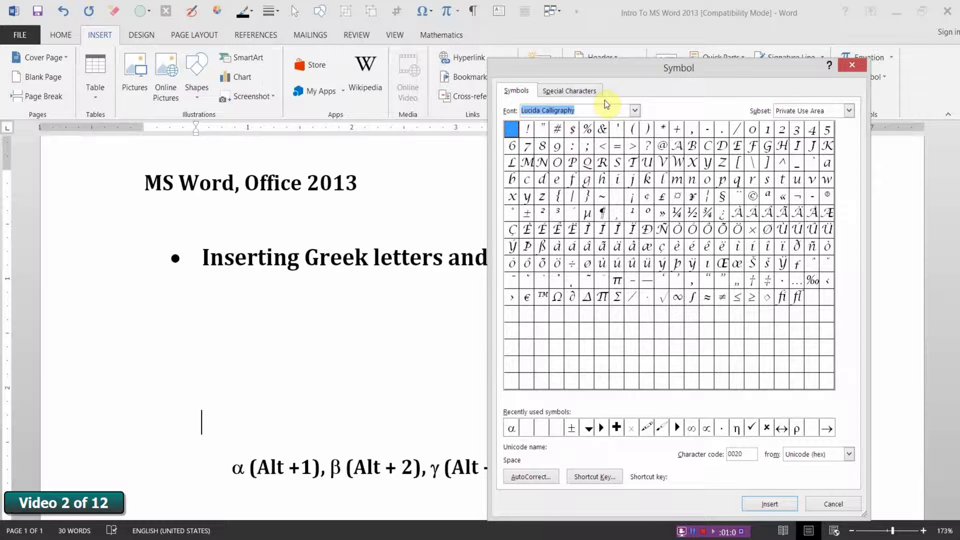
- Display the symbol sets of the Webdings and Wingdings fonts
type("web")
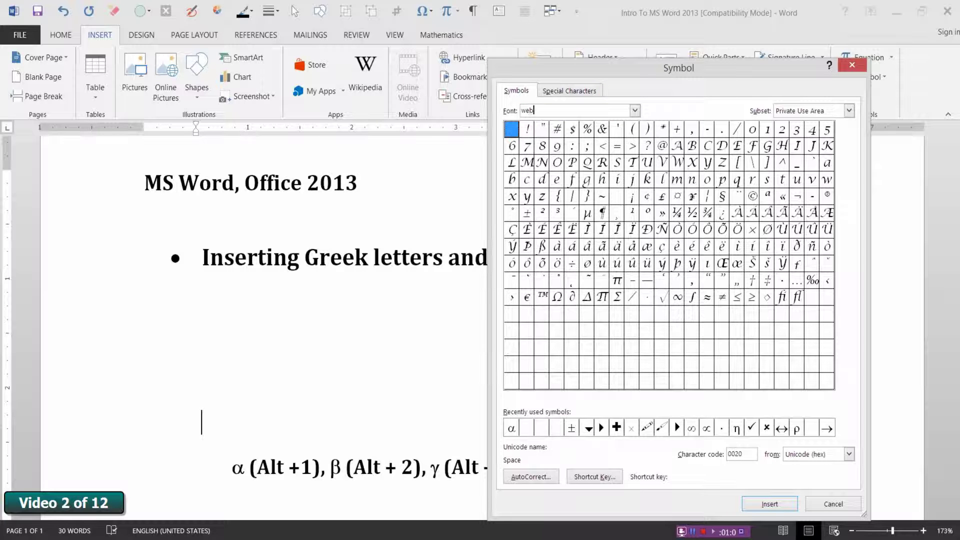
type("dings")
key("Return")
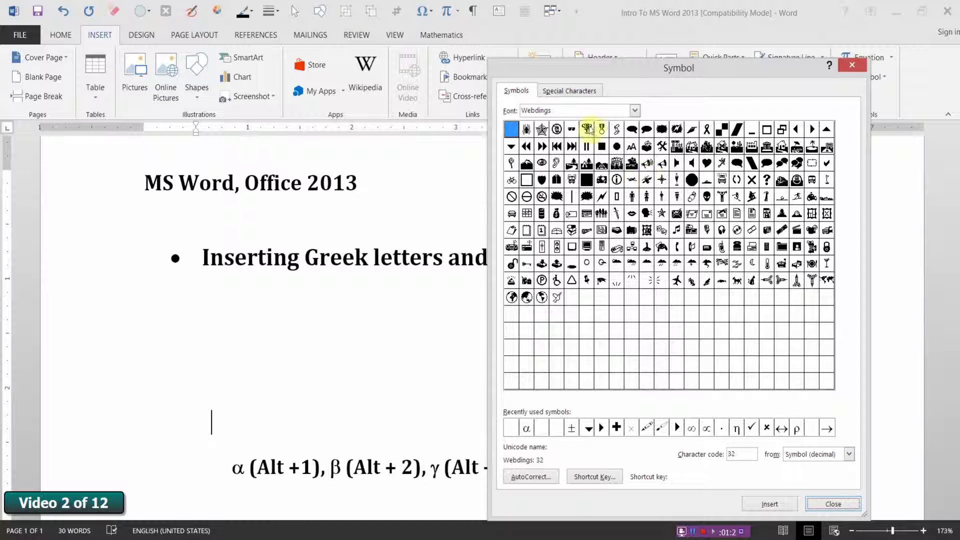
left_click(574, 111)
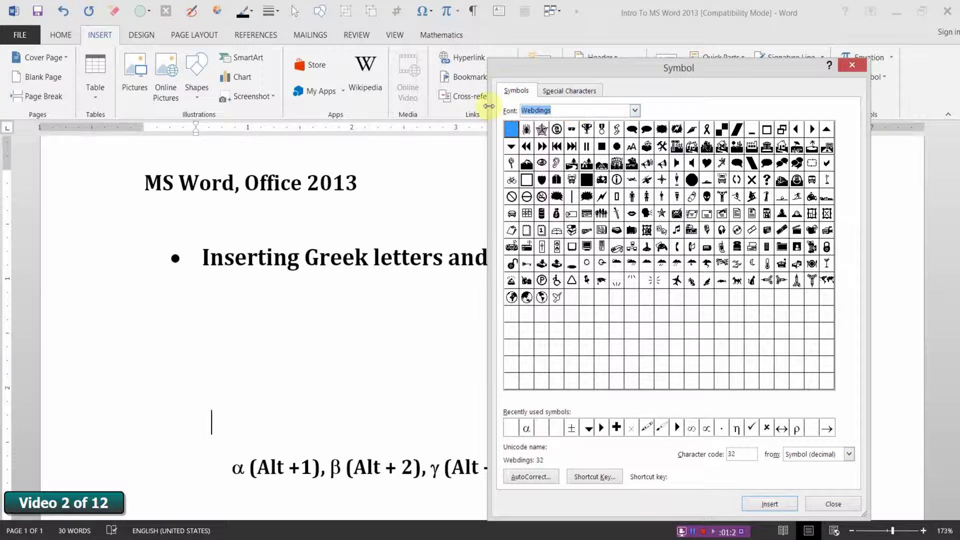
type("wingdings")
key("Tab")
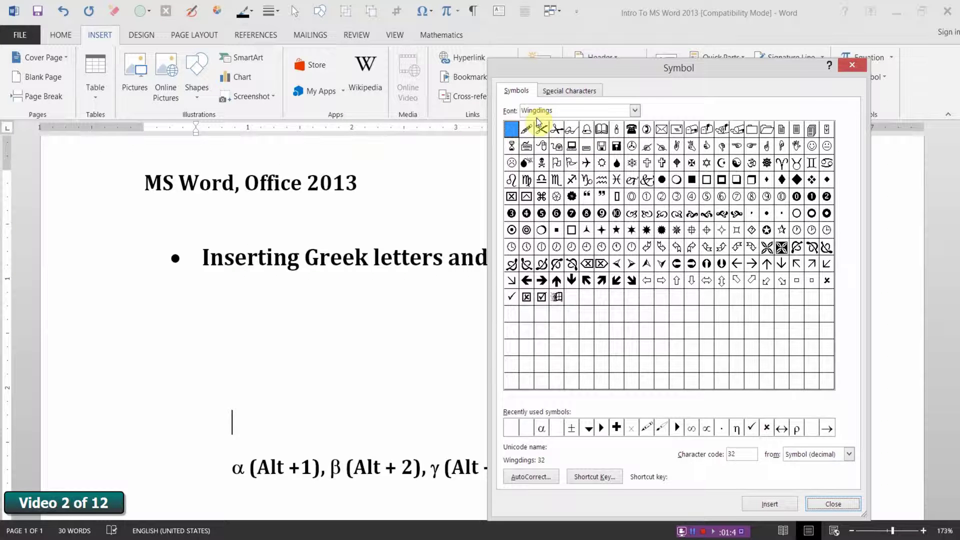
- Display the symbol sets of the Wingdings 2 and Wingdings 3 fonts
left_click(635, 111)
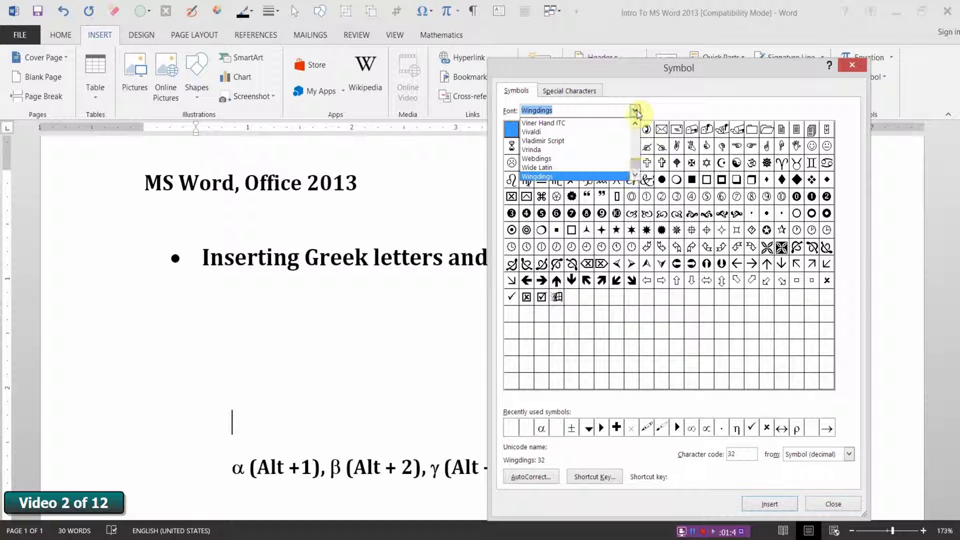
left_click(635, 175)
left_click(635, 175)
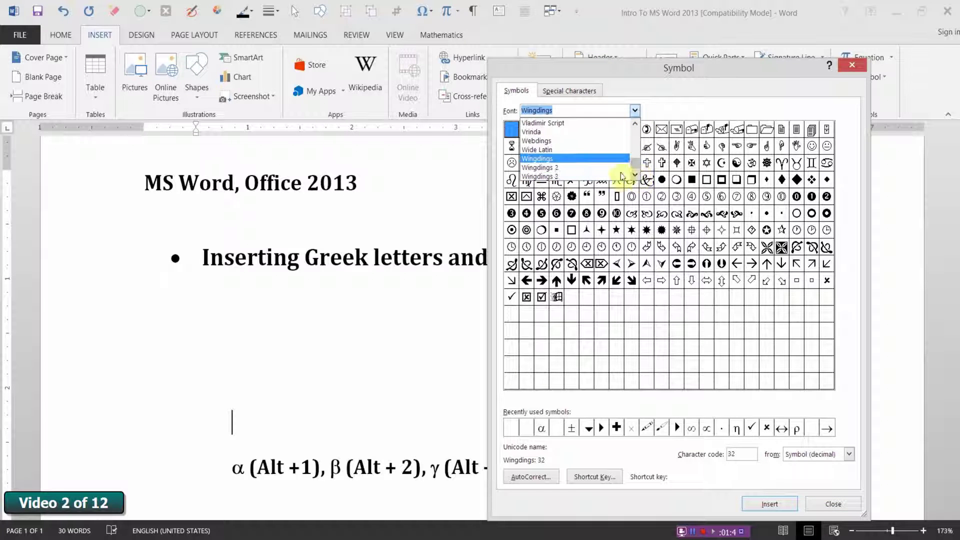
left_click(578, 168)
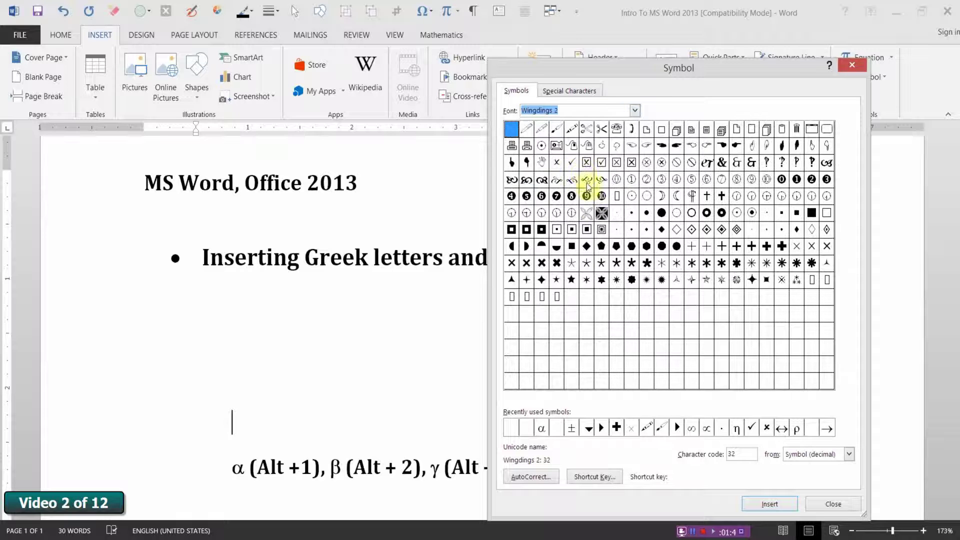
left_click(634, 110)
left_click(582, 176)
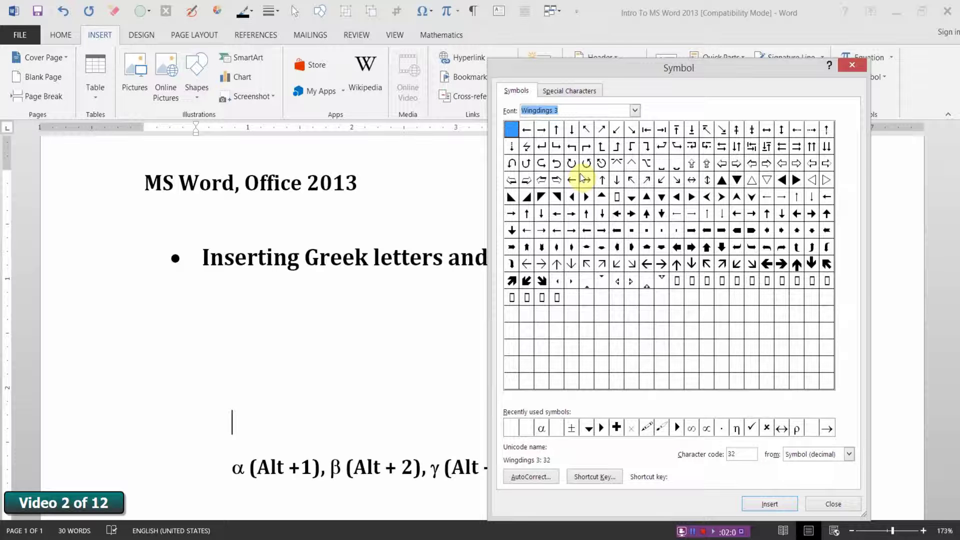
- Insert the Greek letter α from the Symbol font into the empty line and delete it again
type("symbol")
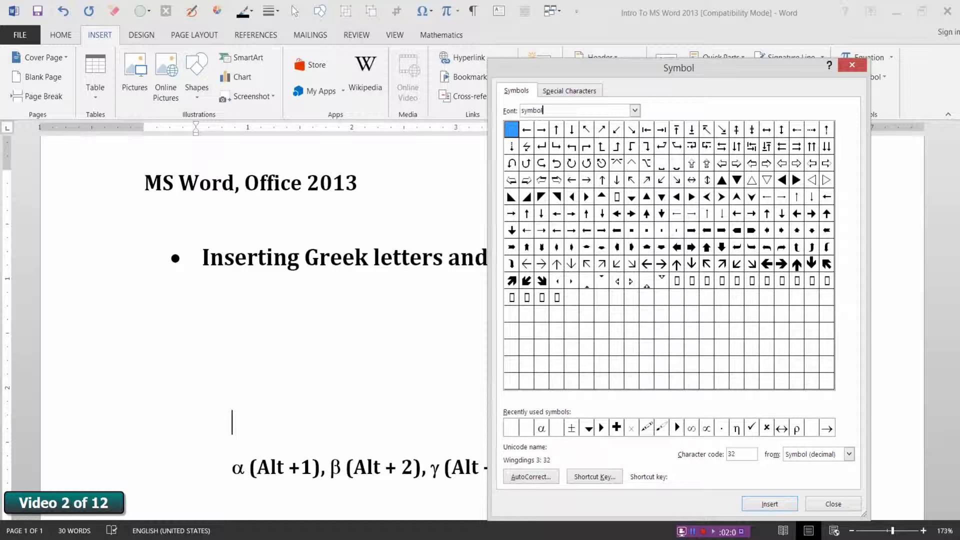
key("Return")
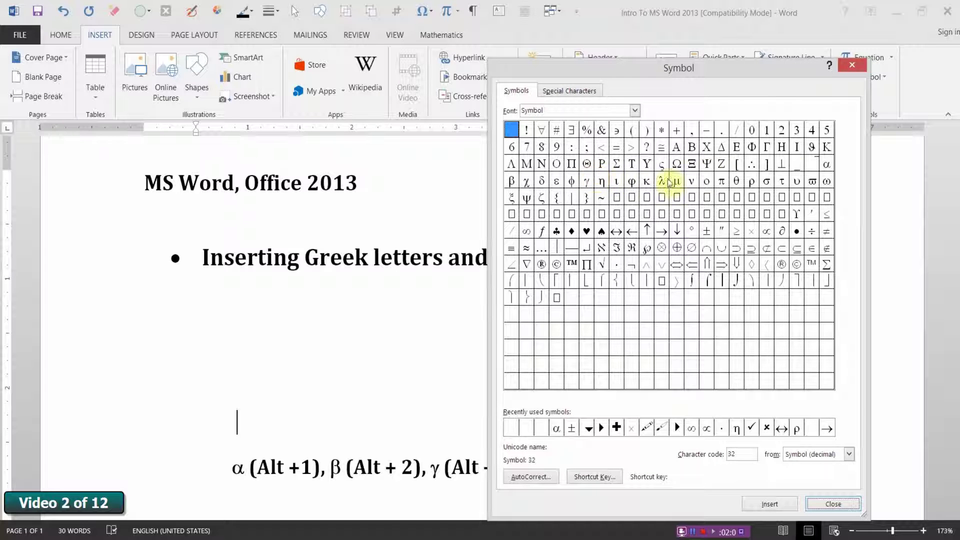
left_click(827, 165)
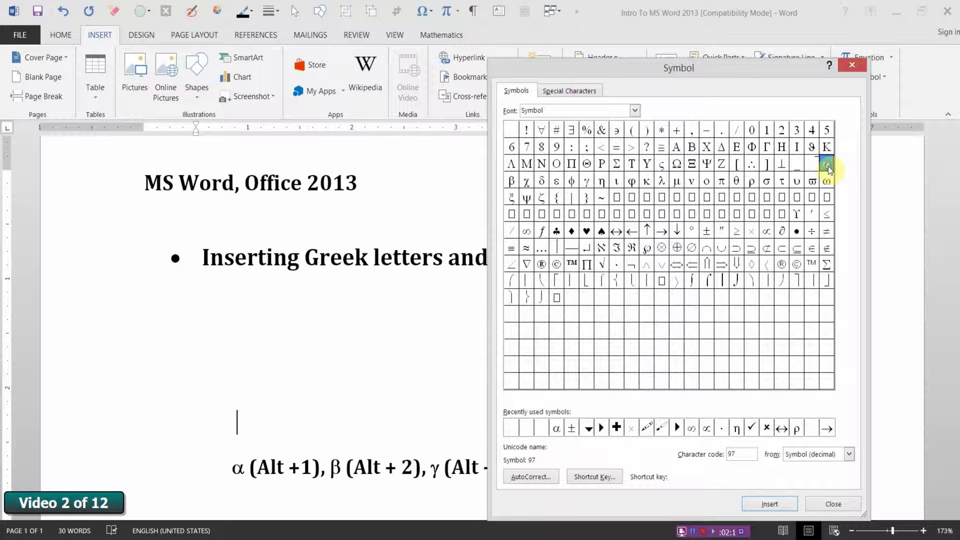
left_click(769, 504)
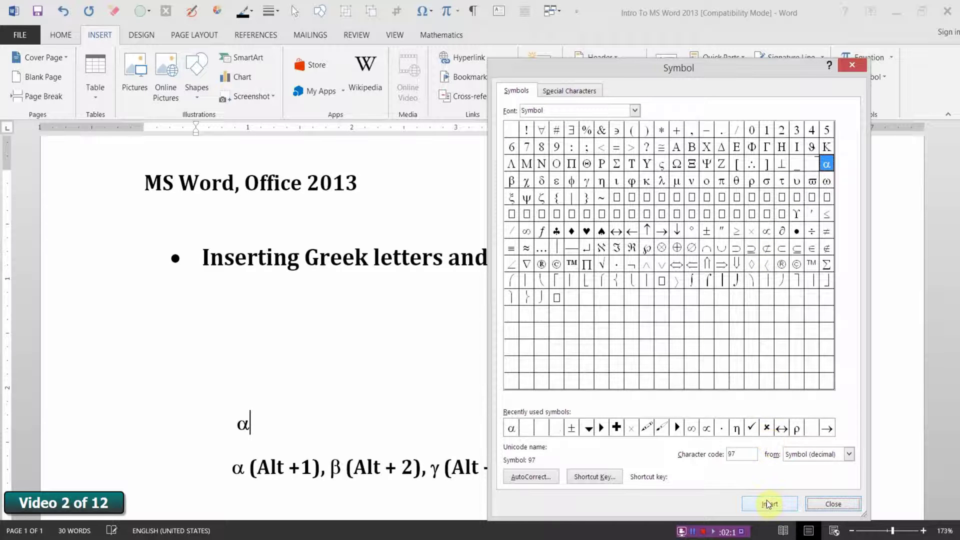
left_click(828, 501)
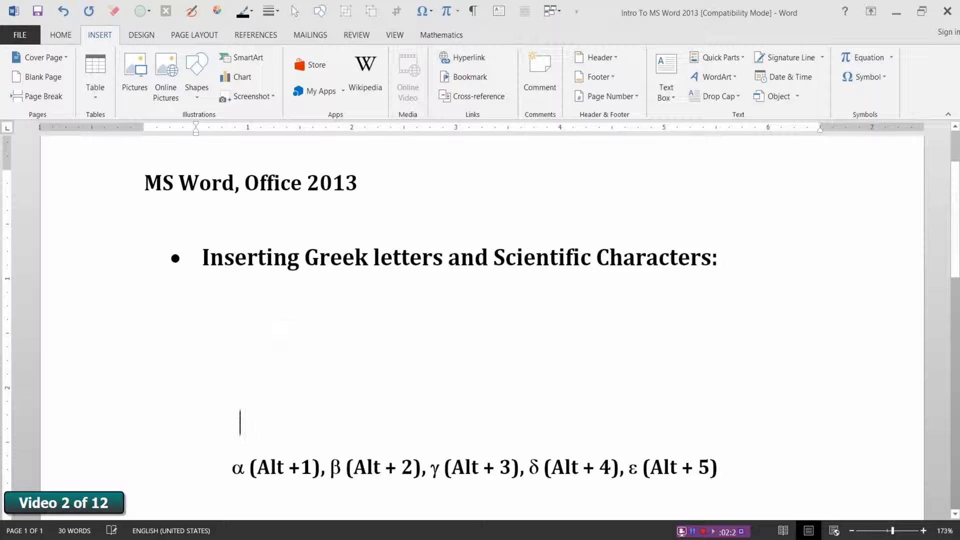
key("BackSpace")
- Assign the keyboard shortcut Alt+1 to the Symbol font's α and insert an α in the empty line with it
left_click(863, 78)
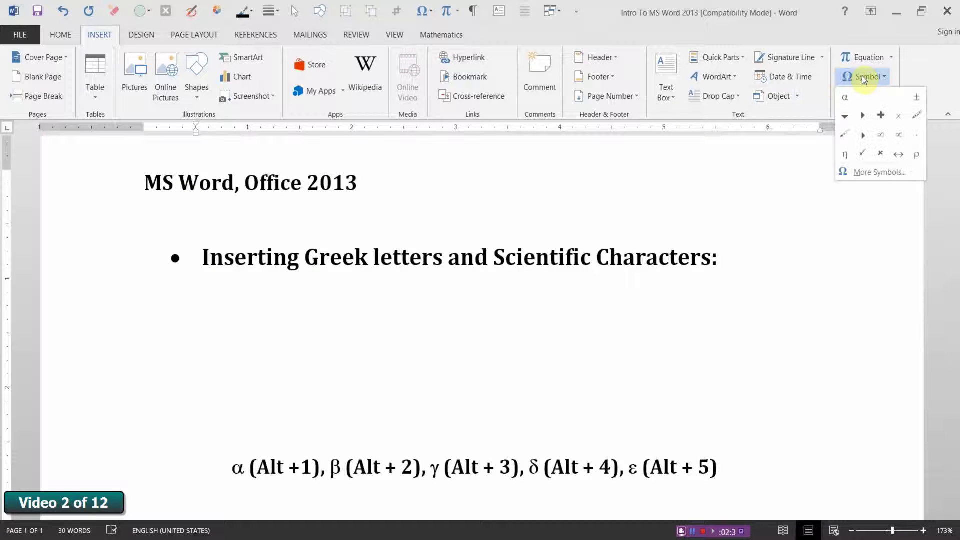
left_click(878, 172)
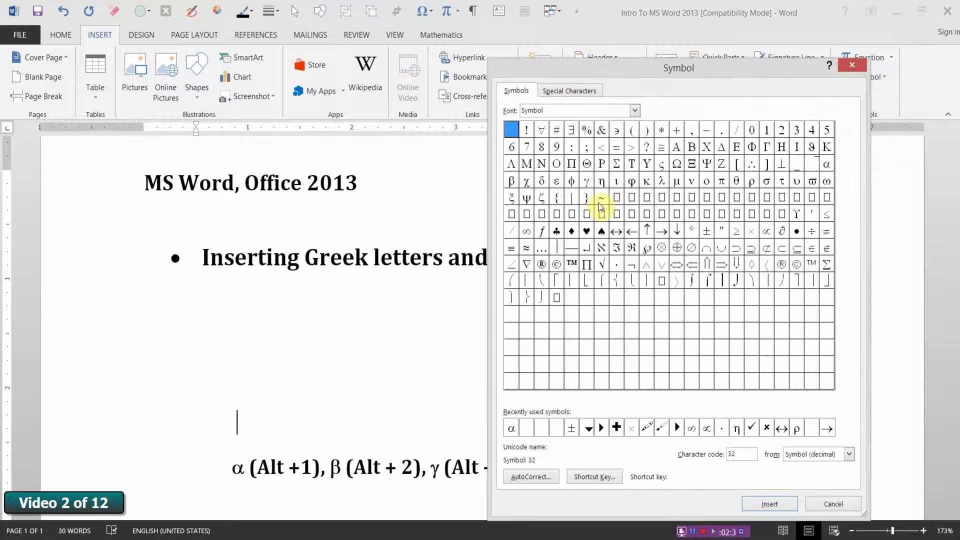
left_click(828, 168)
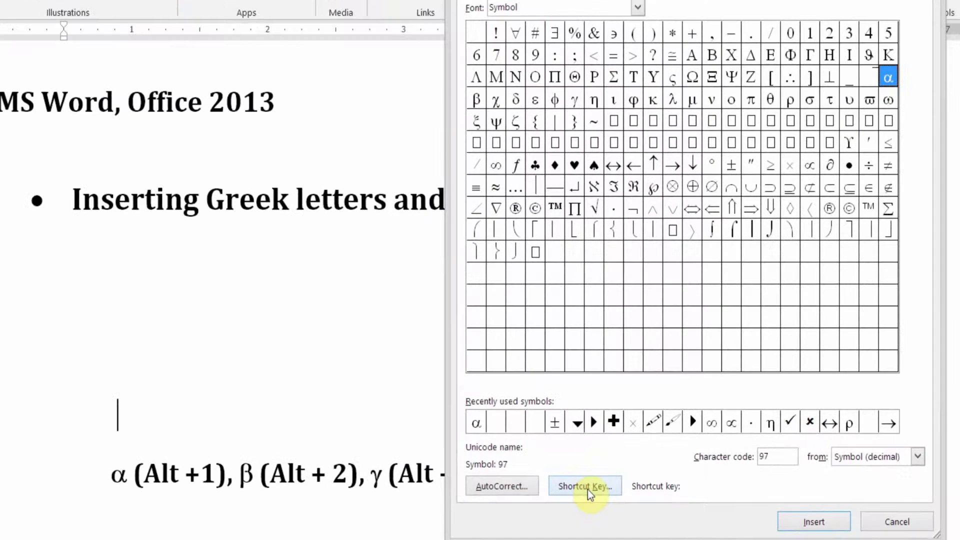
left_click(587, 490)
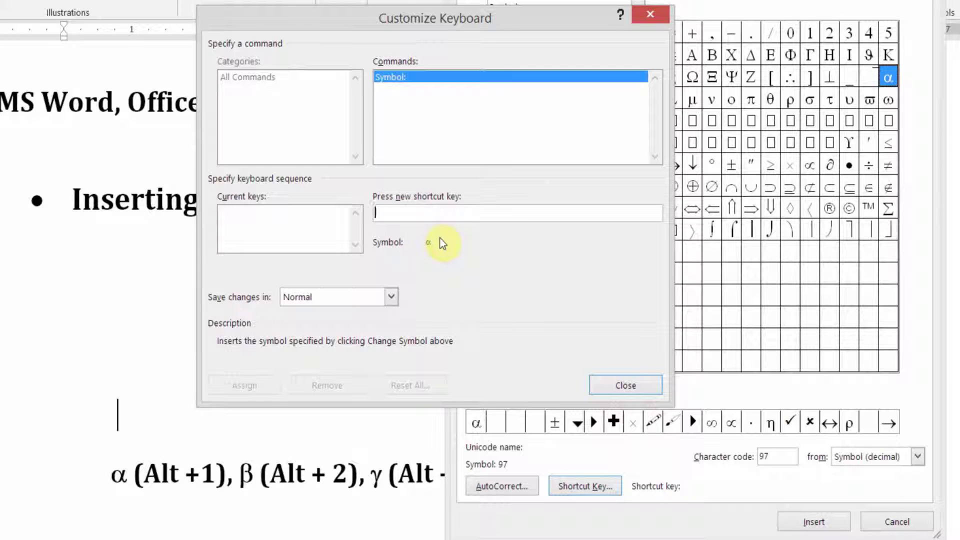
key("alt+1")
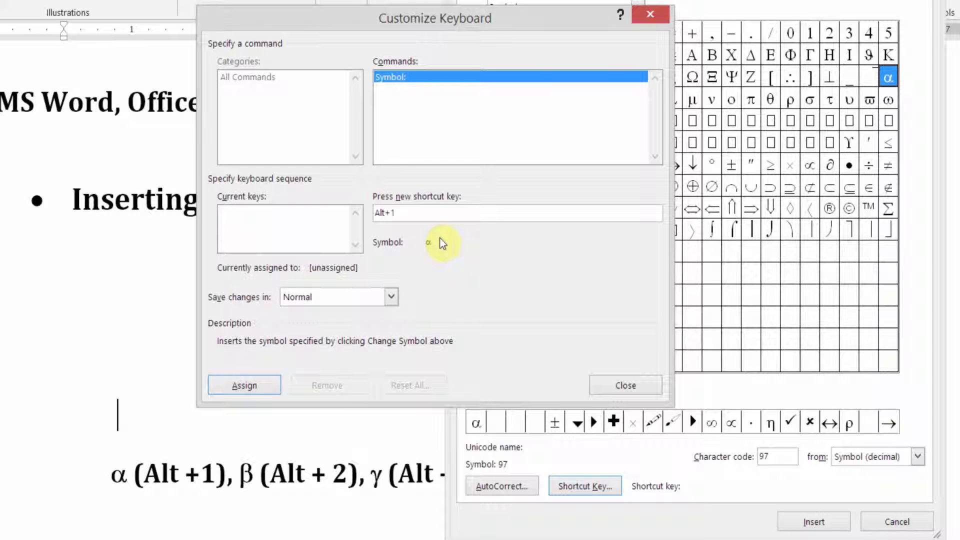
left_click(253, 389)
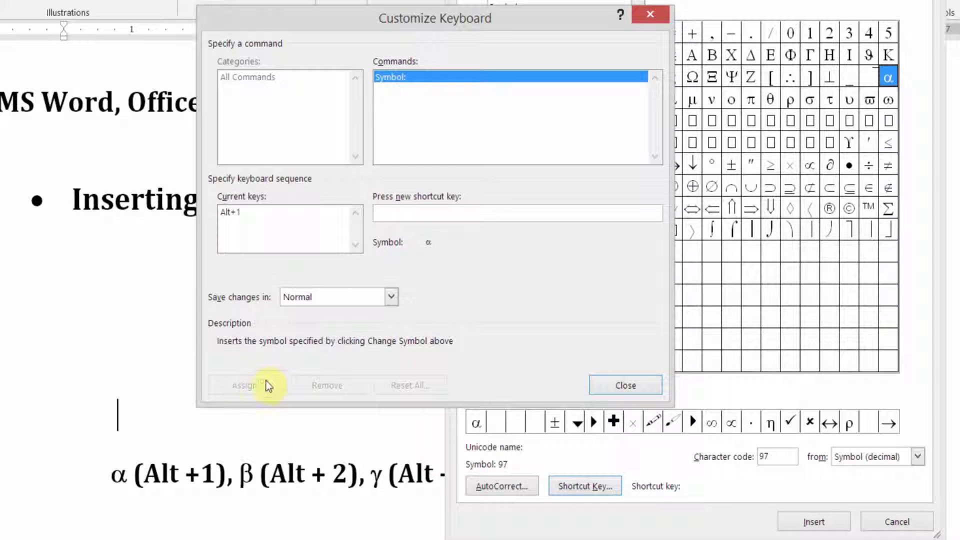
left_click(612, 381)
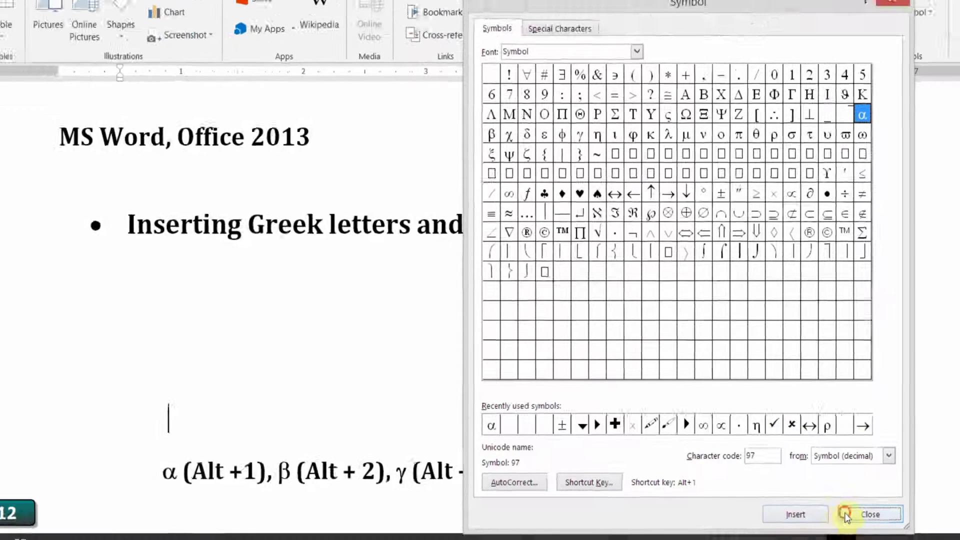
left_click(897, 521)
key("alt+1")
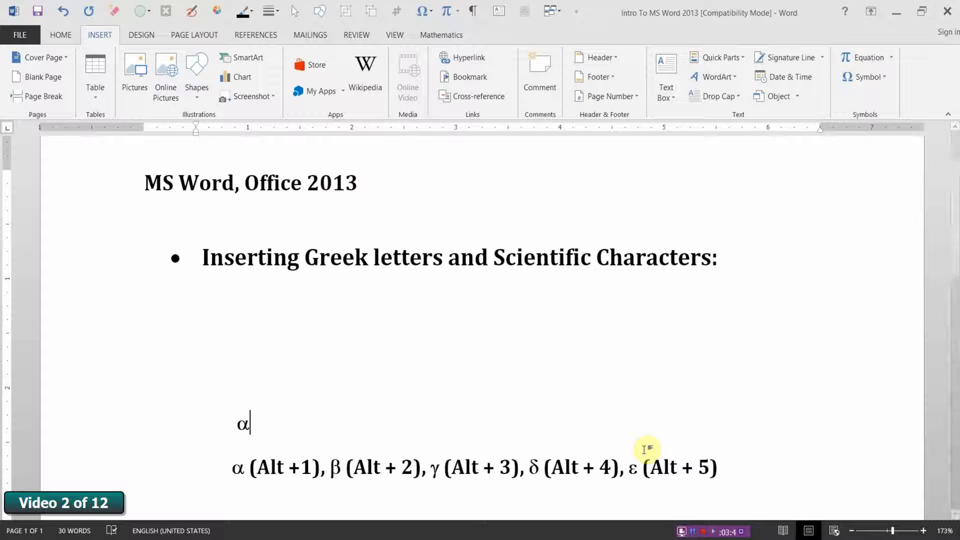
- Assign the keyboard shortcut Alt+2 to the Greek letter β in the Symbol font
left_click(862, 77)
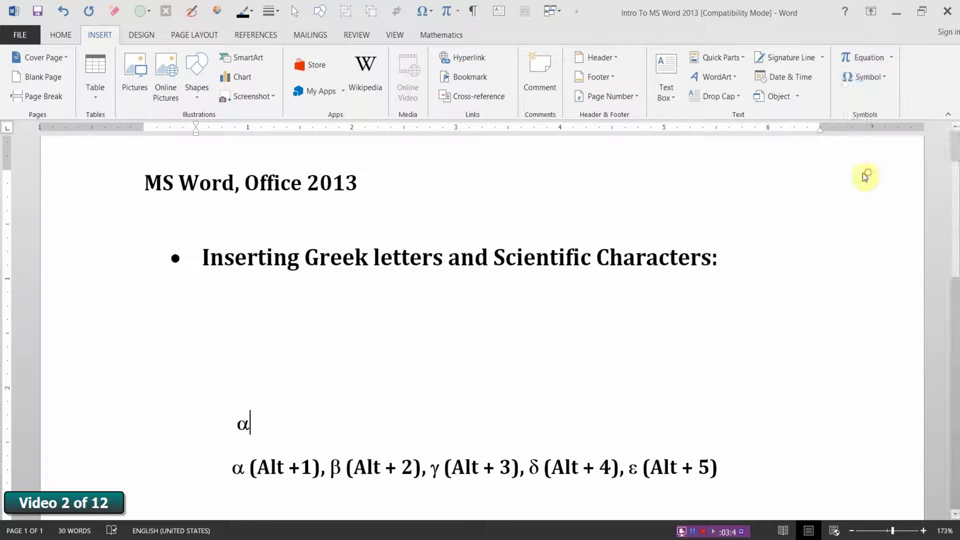
left_click(870, 172)
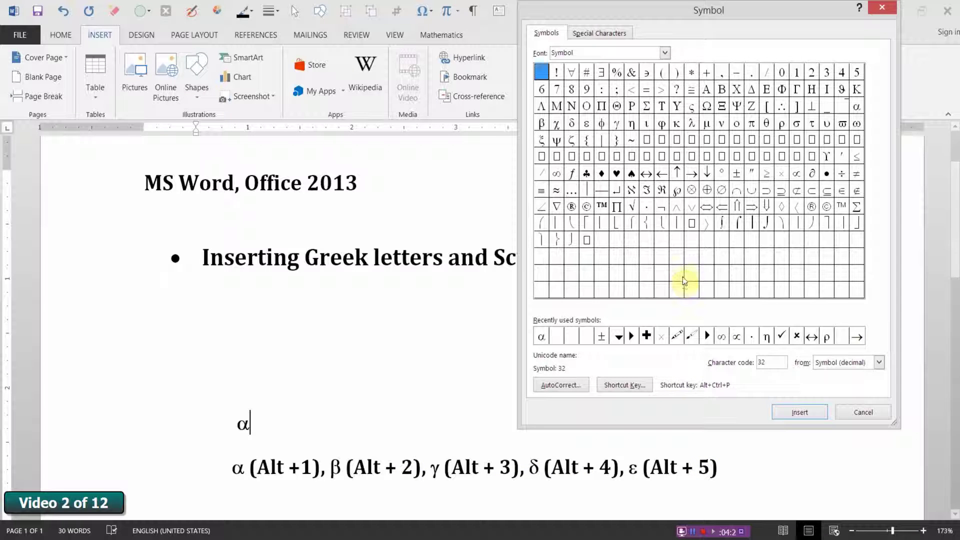
left_click(541, 123)
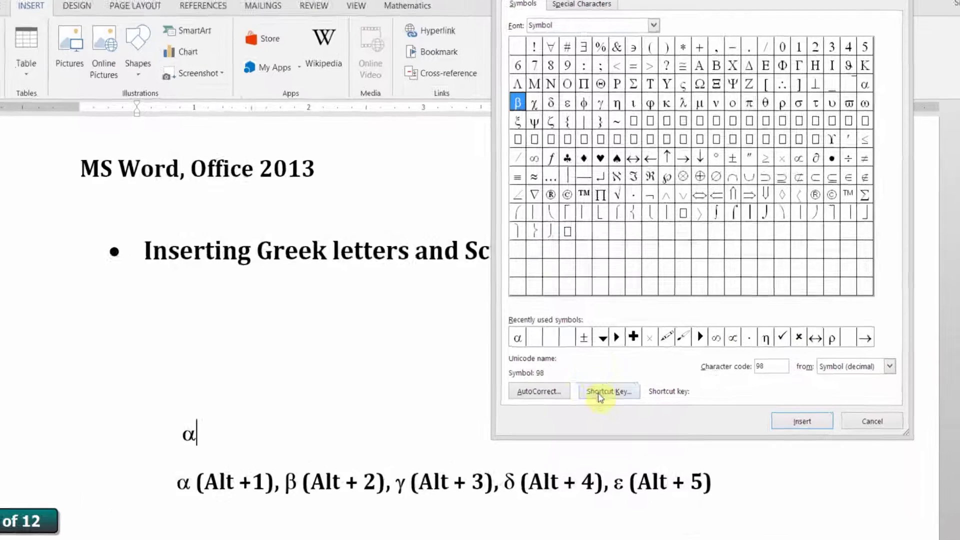
left_click(624, 385)
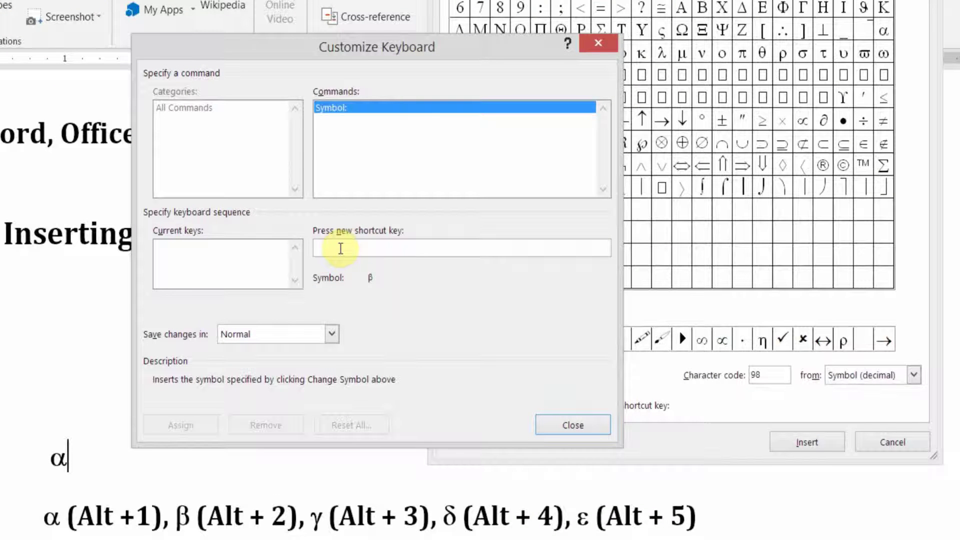
key("alt+2")
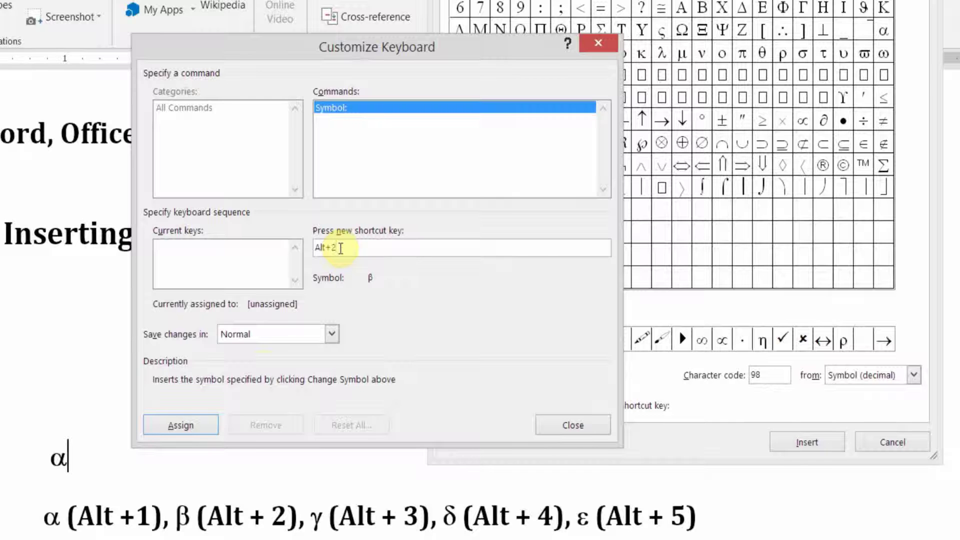
left_click(188, 426)
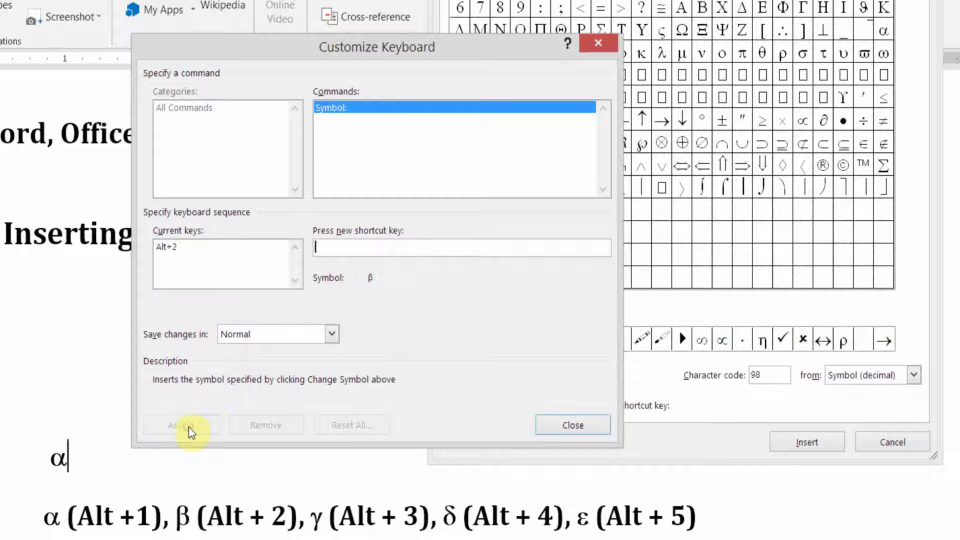
left_click(561, 426)
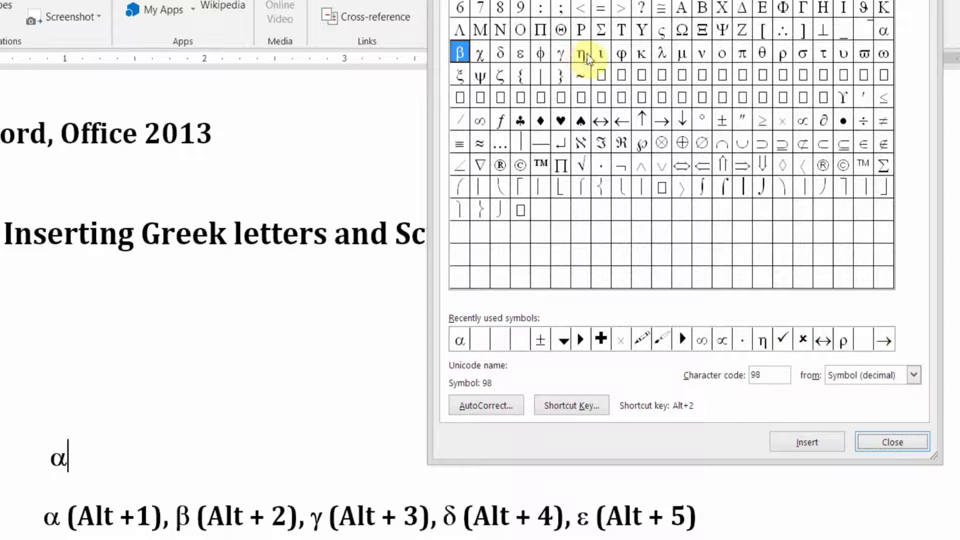
- Assign the keyboard shortcut Alt+3 to the Greek letter γ in the Symbol font
left_click(562, 56)
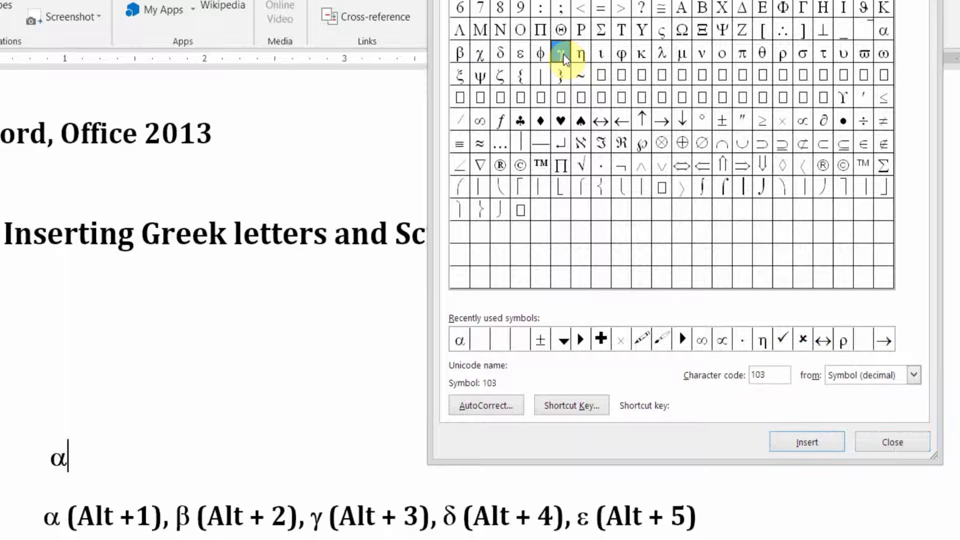
left_click(568, 405)
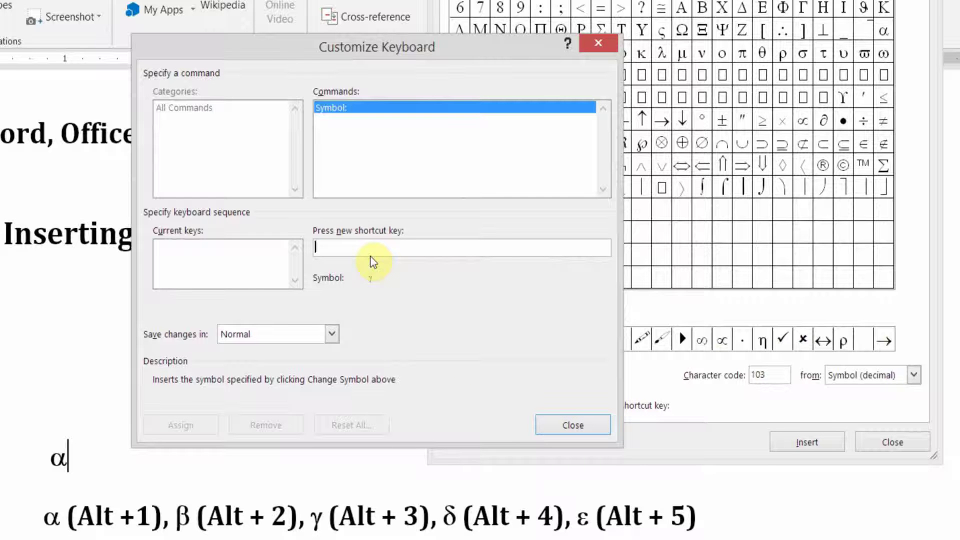
key("alt+3")
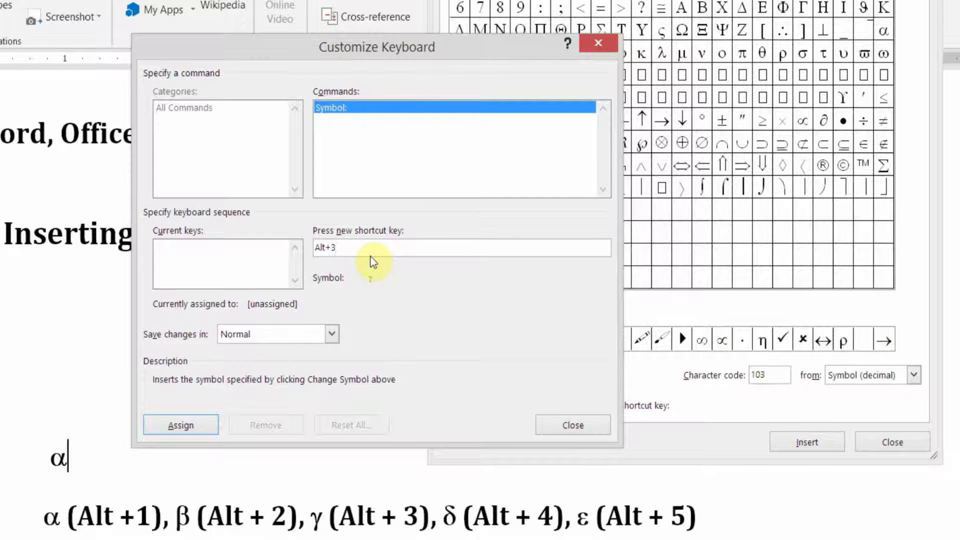
left_click(198, 424)
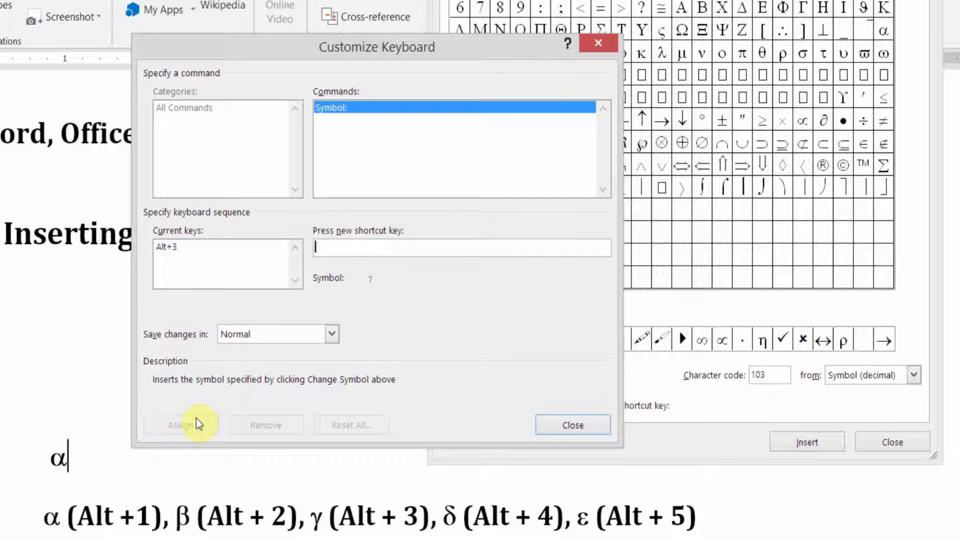
left_click(558, 426)
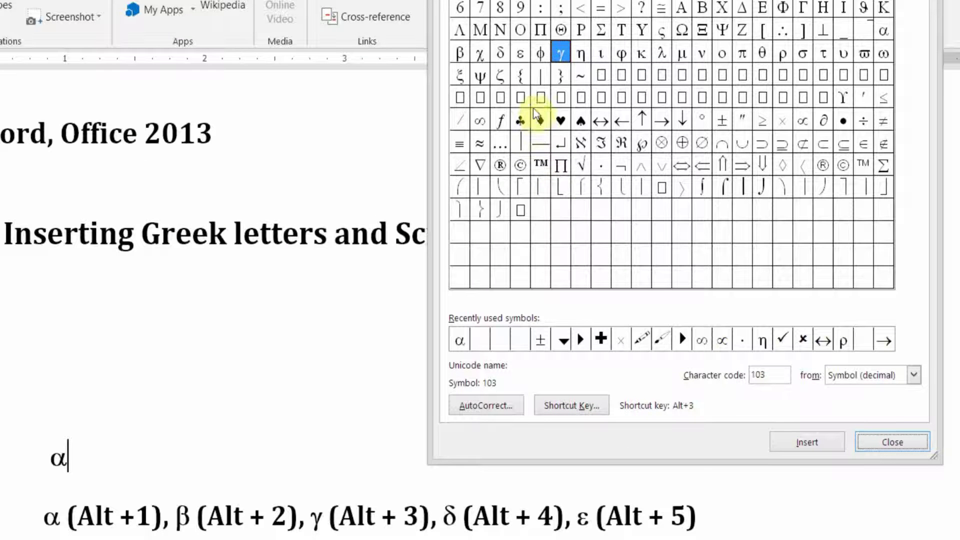
- Assign the keyboard shortcut Alt+4 to the Greek letter δ in the Symbol font
left_click(501, 53)
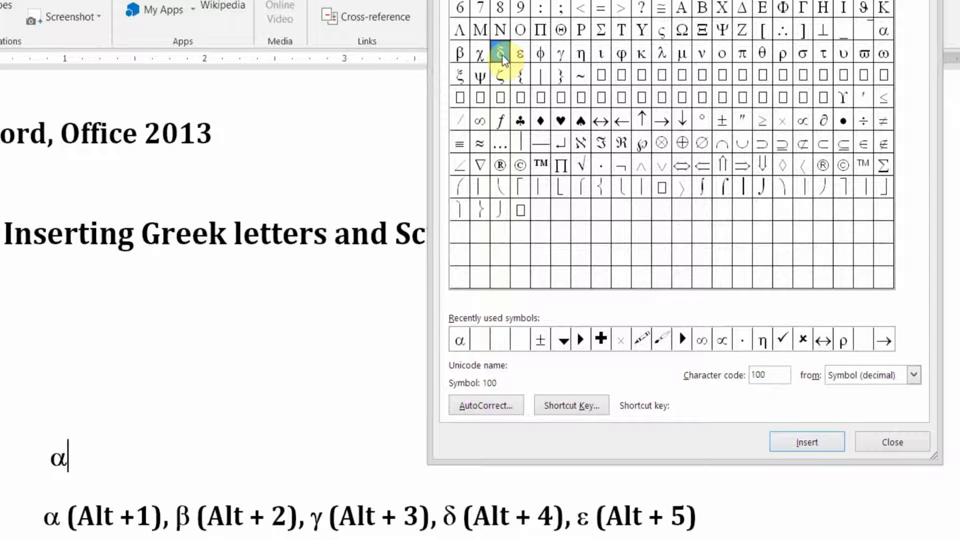
left_click(563, 409)
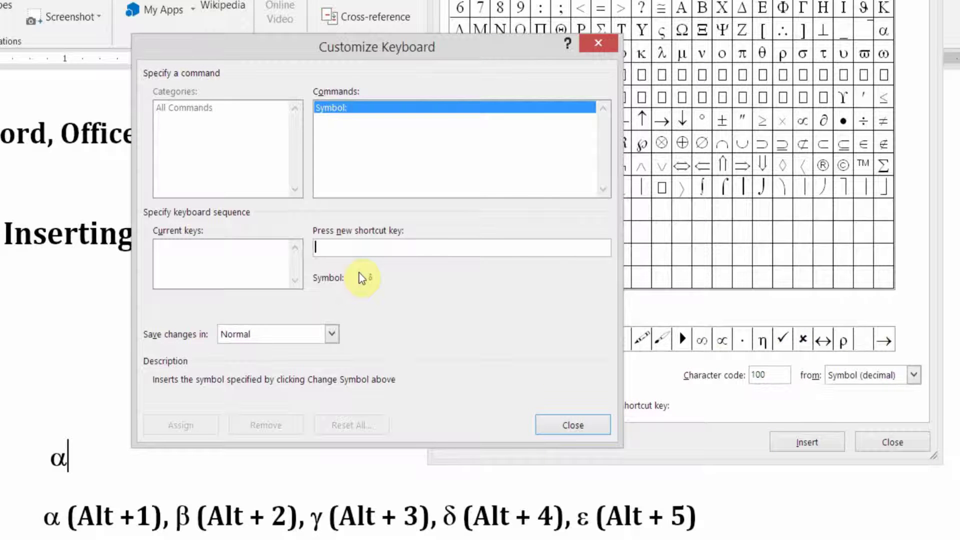
key("alt+4")
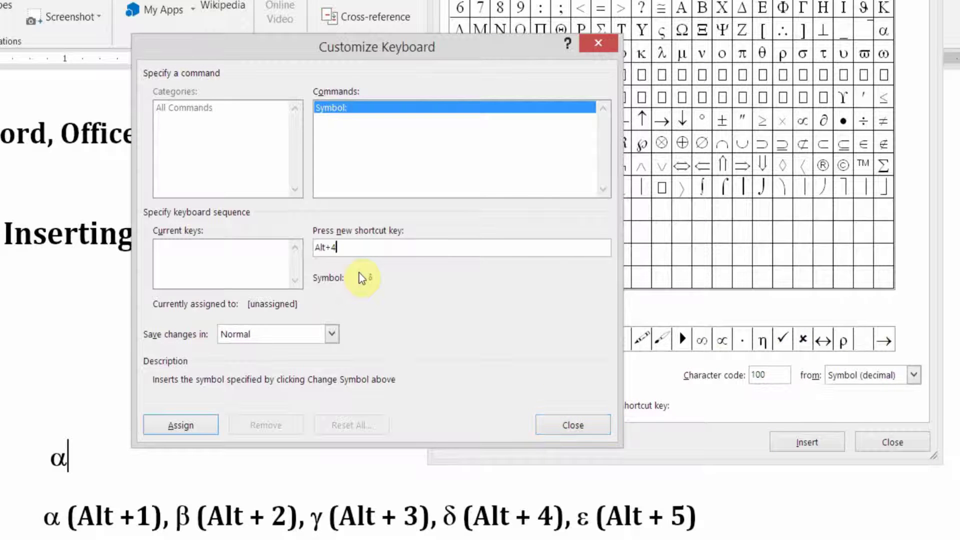
left_click(191, 425)
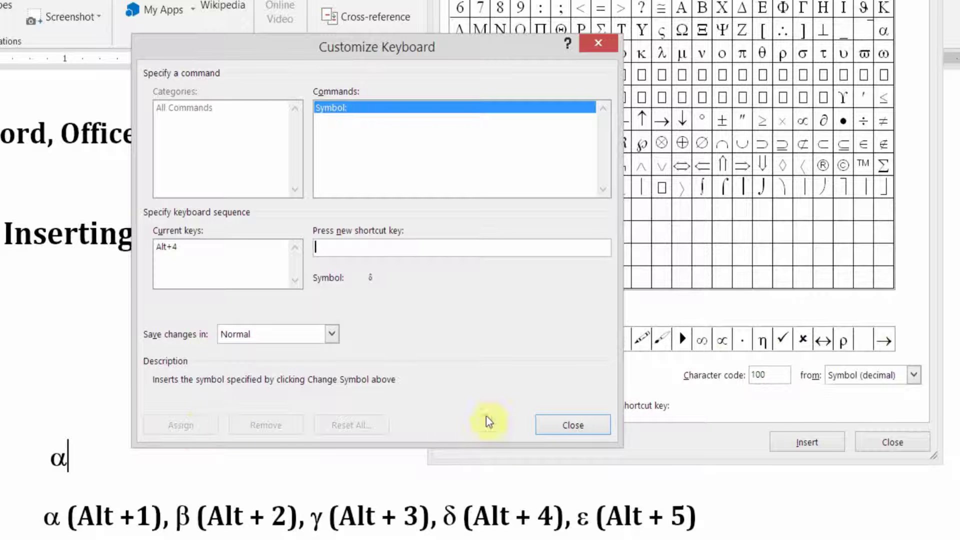
left_click(556, 425)
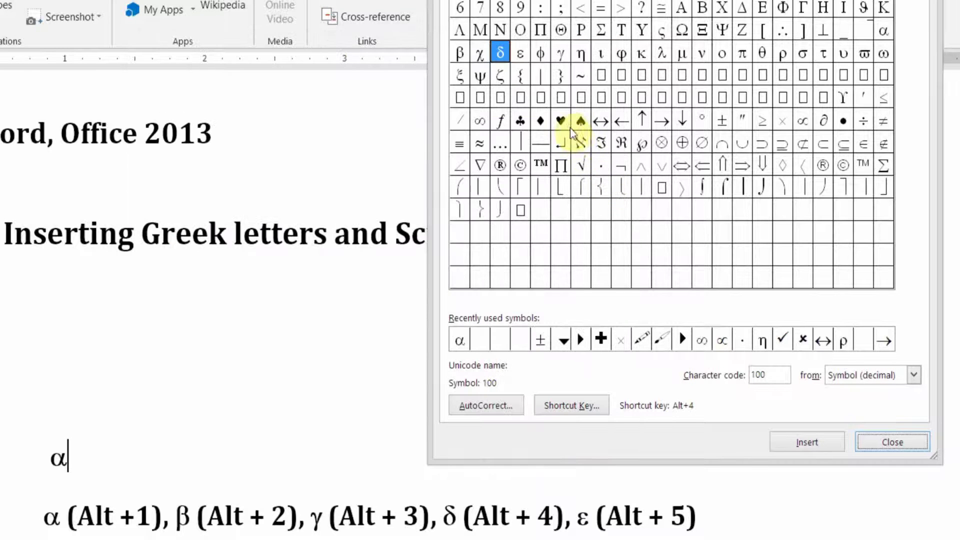
- Assign the keyboard shortcut Alt+5 to the Greek letter ε in the Symbol font and close the Symbol dialog
left_click(522, 52)
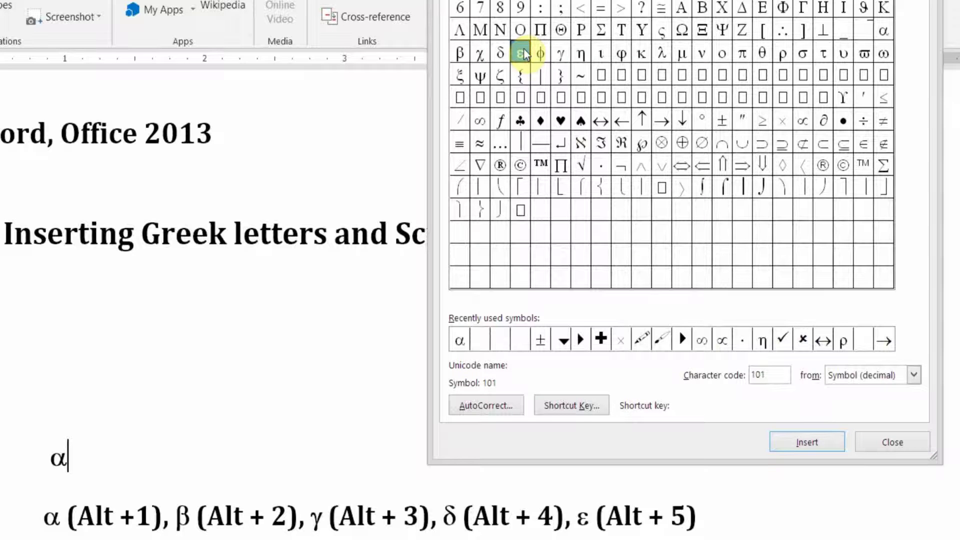
left_click(569, 404)
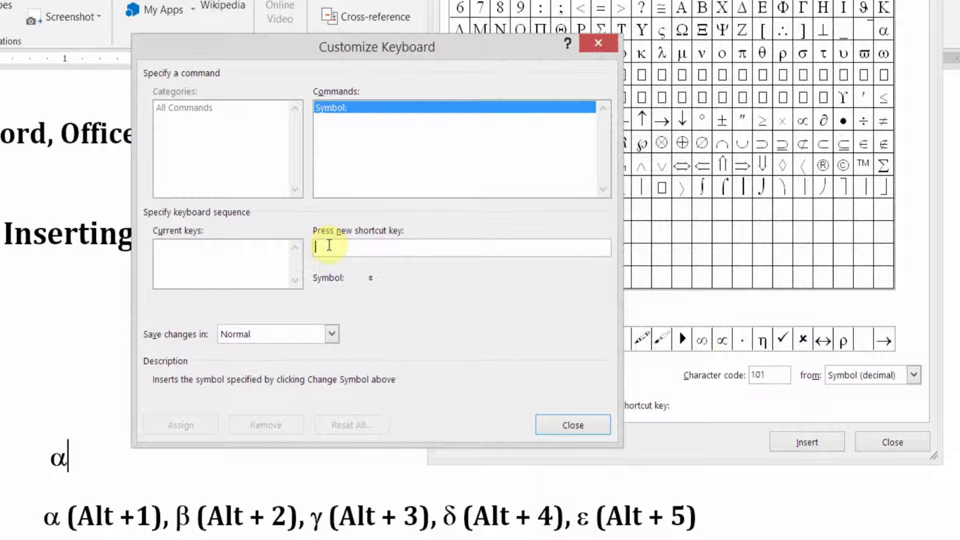
key("alt+5")
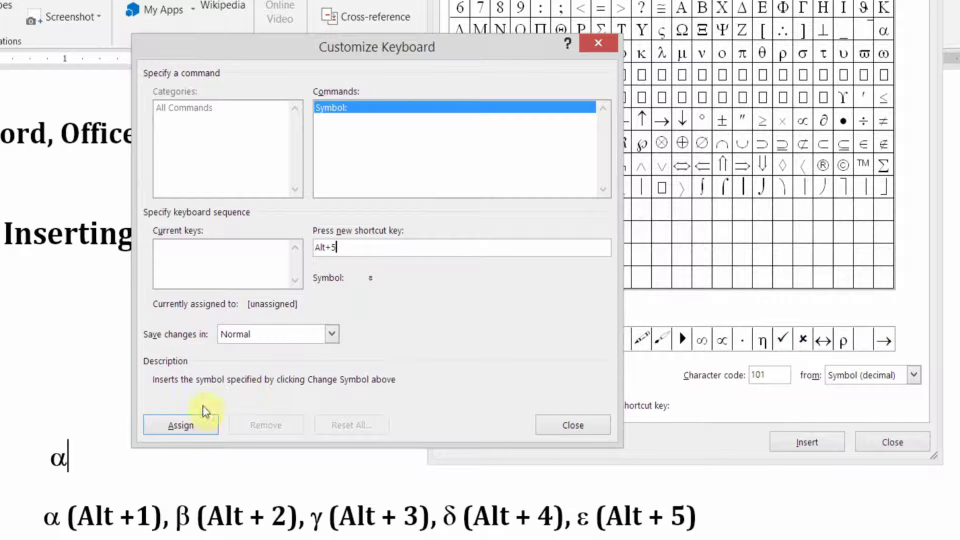
left_click(192, 424)
left_click(550, 420)
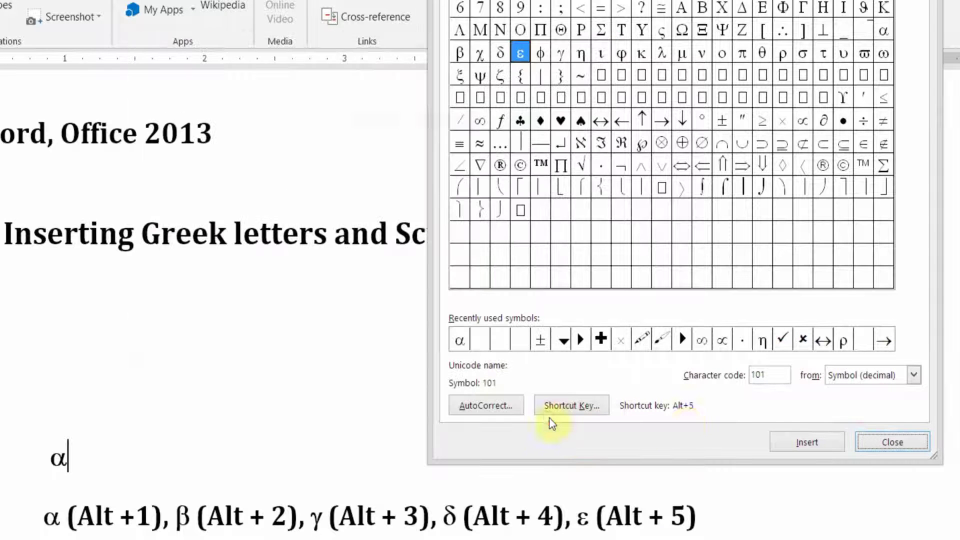
left_click(868, 439)
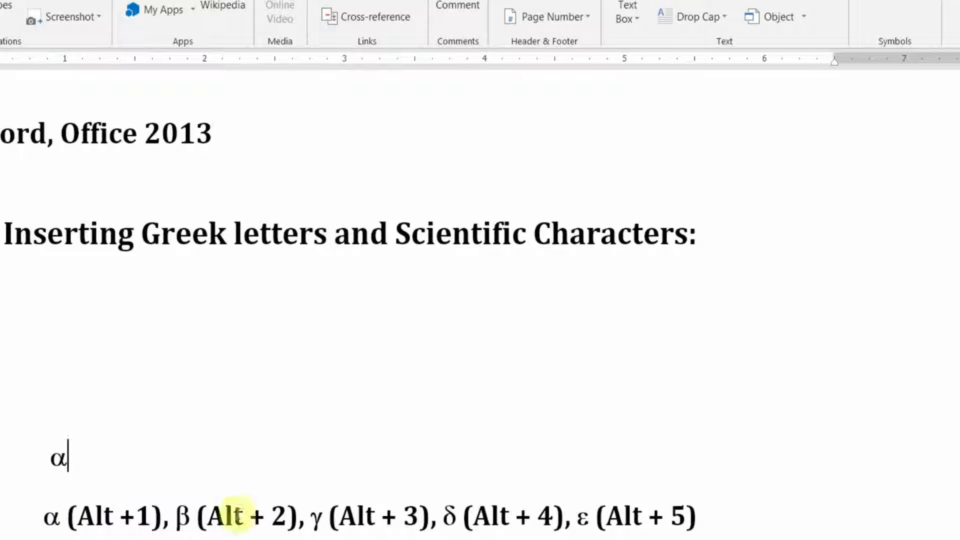
- Add a new line below the shortcut list reading "α, β, γ, δ, ε", inserting each letter with its assigned shortcut
left_click(744, 493)
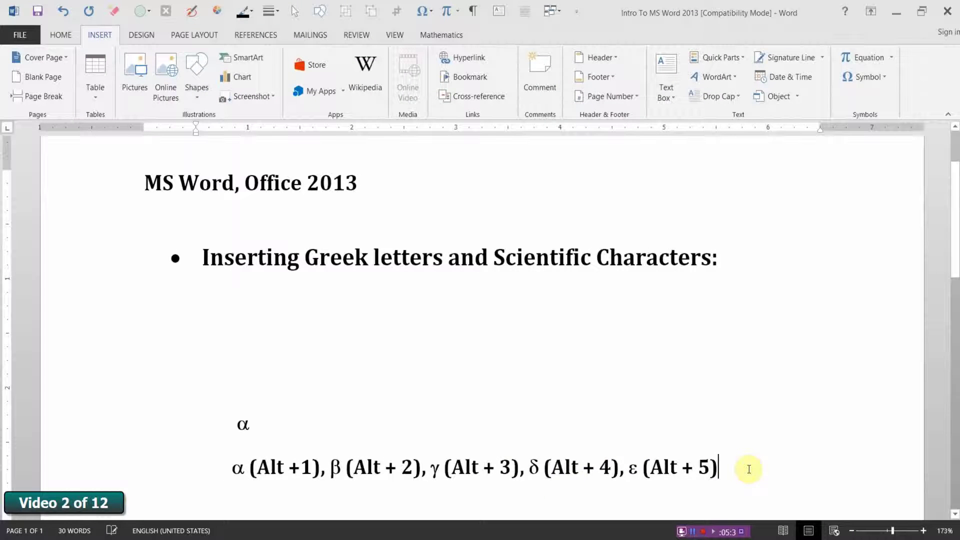
key("Return")
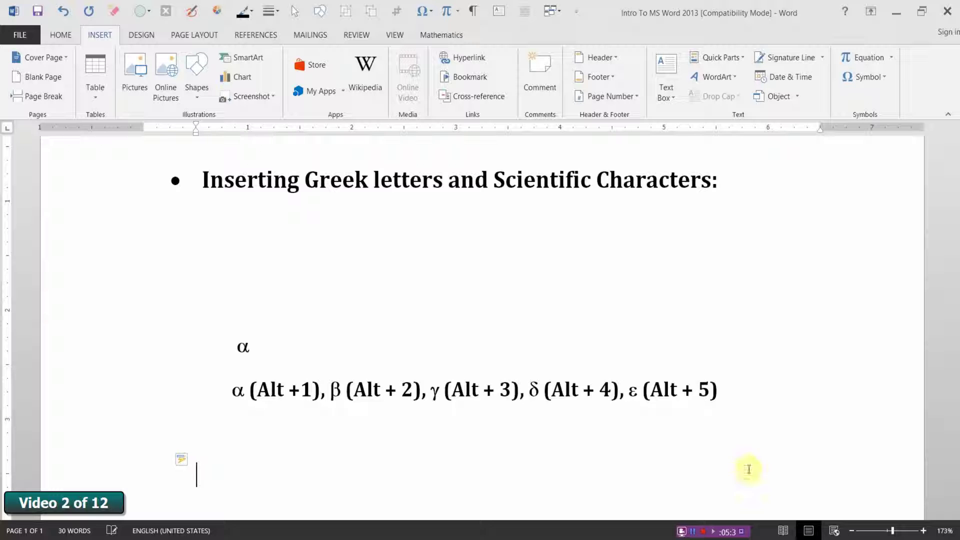
key("alt+1")
type(",")
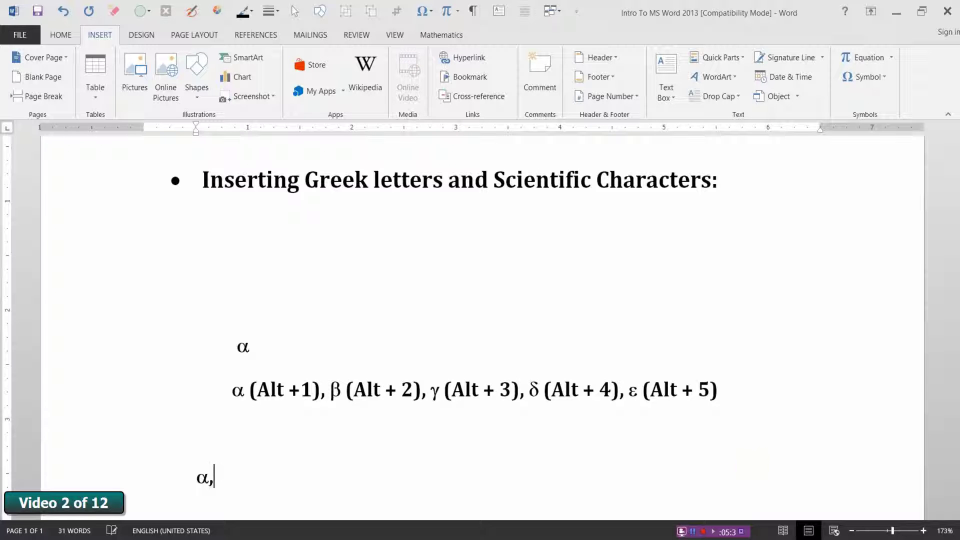
key("alt+2")
type(",")
key("alt+3")
type(", γ,")
key("alt+4")
type(", δ,")
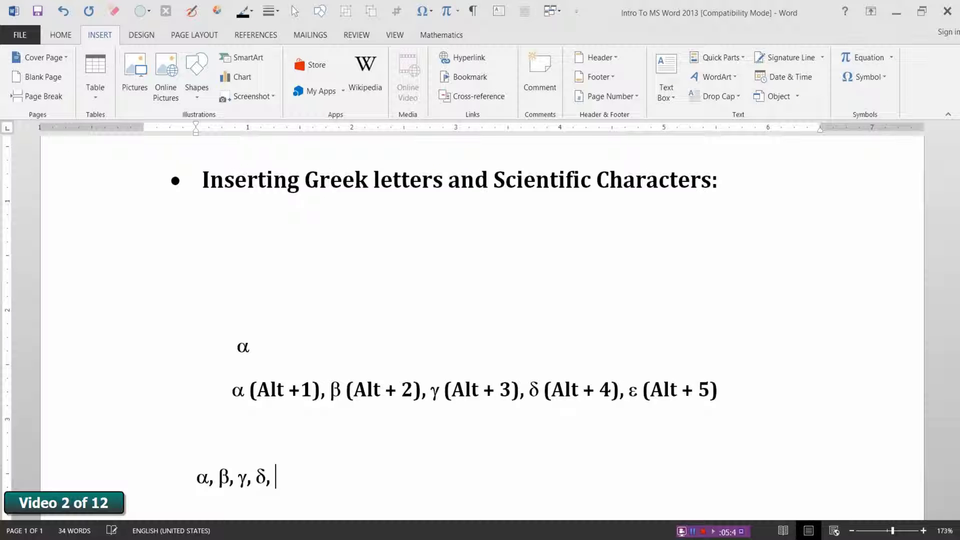
key("alt+5")
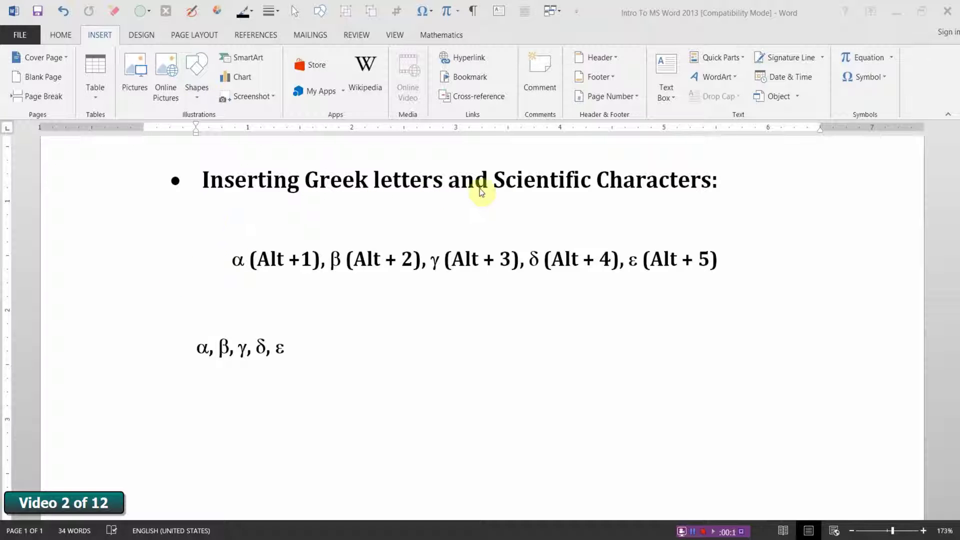
- Assign the shortcut Ctrl+P to the Symbol font's π, insert a π with it in the empty line and delete it again
left_click(874, 79)
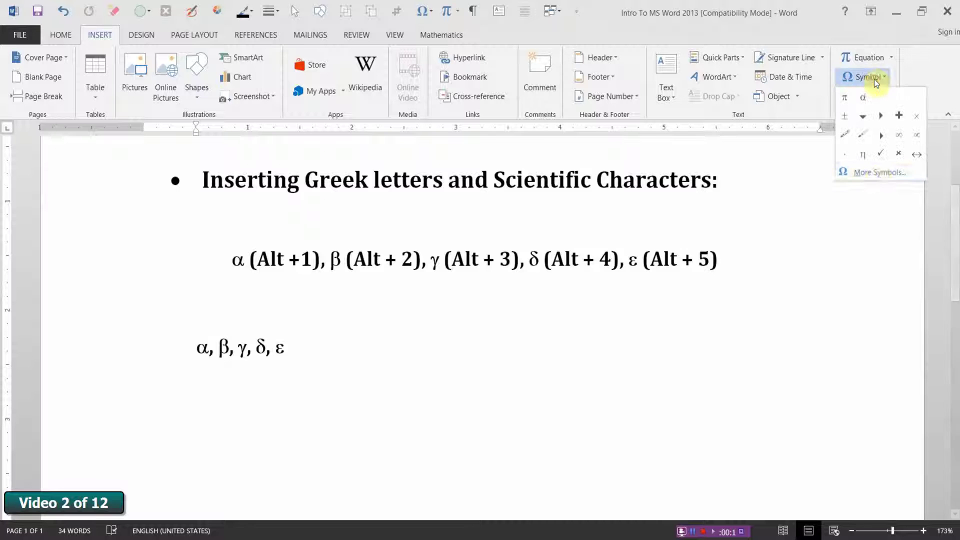
left_click(878, 172)
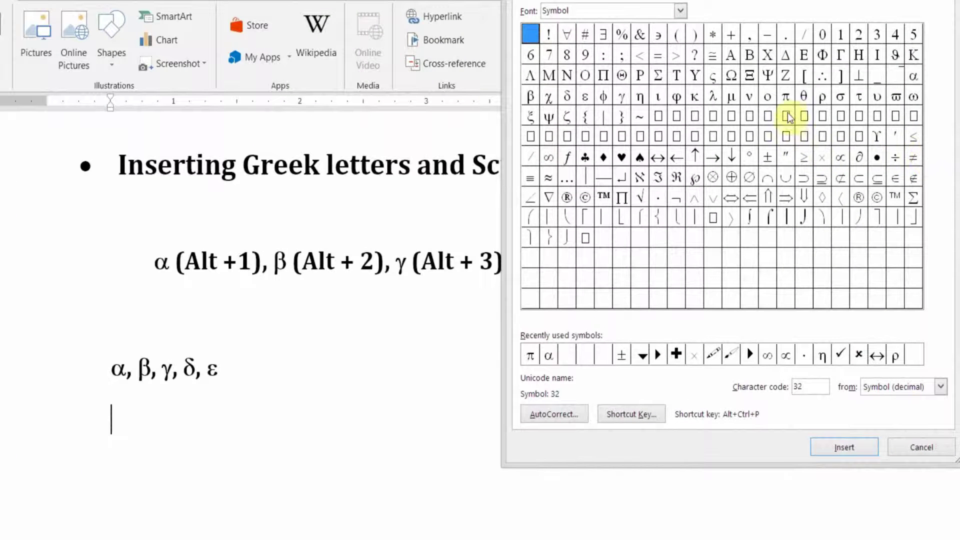
left_click(787, 99)
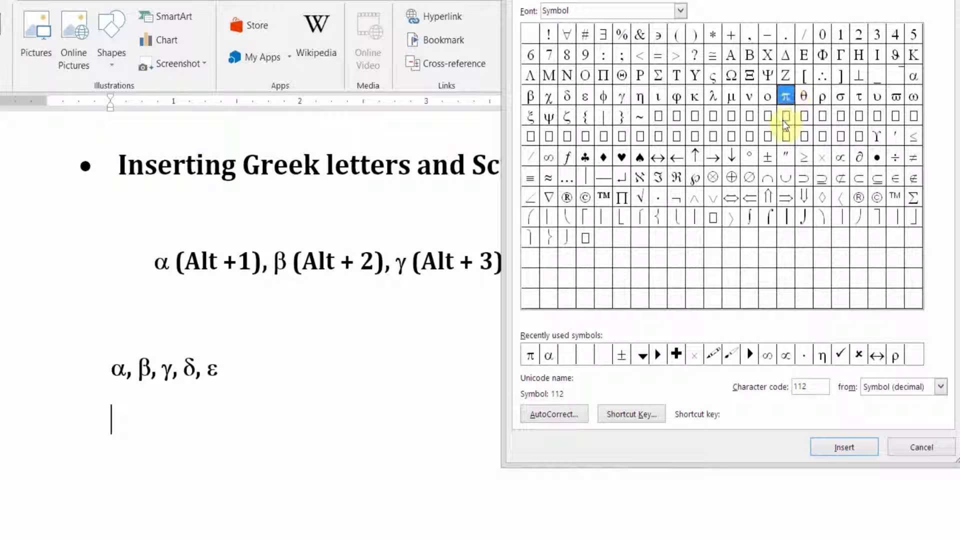
left_click(647, 413)
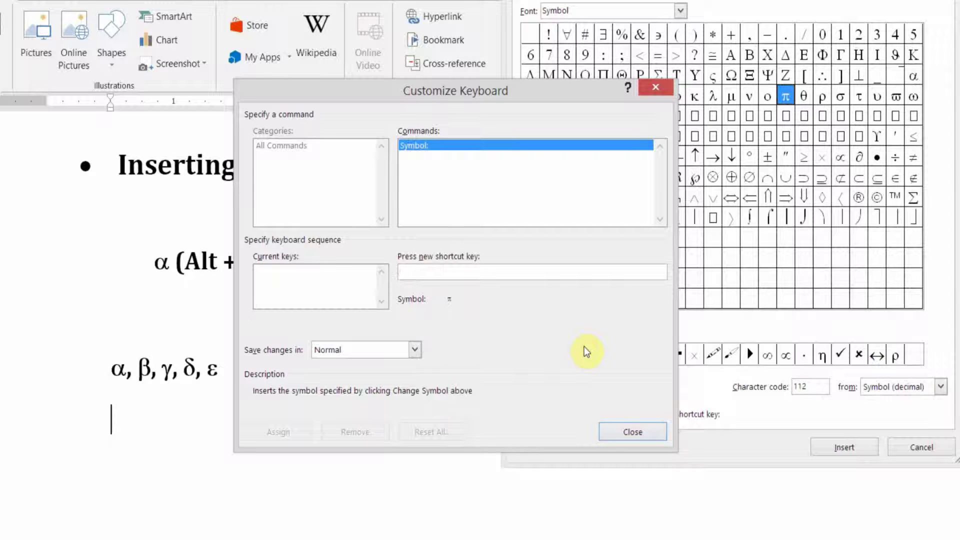
key("ctrl+p")
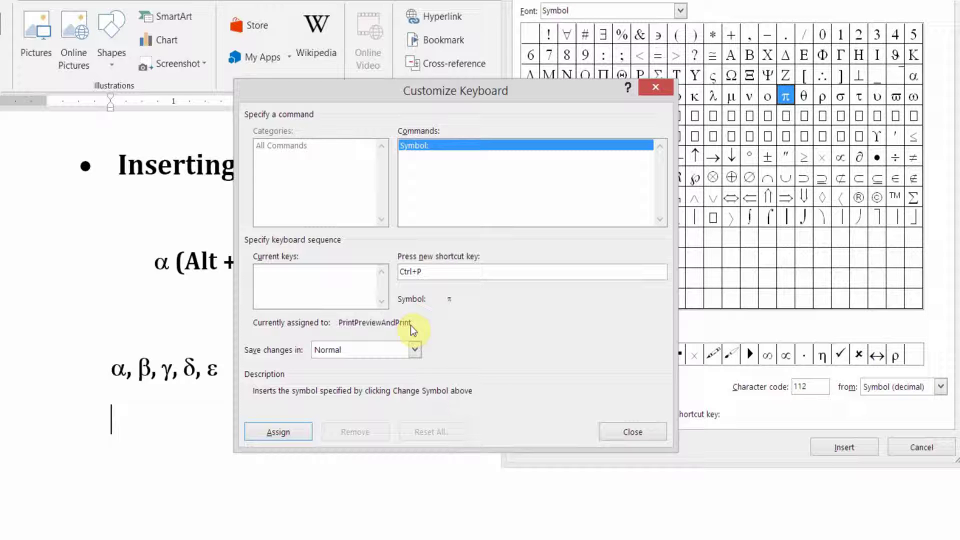
left_click(299, 432)
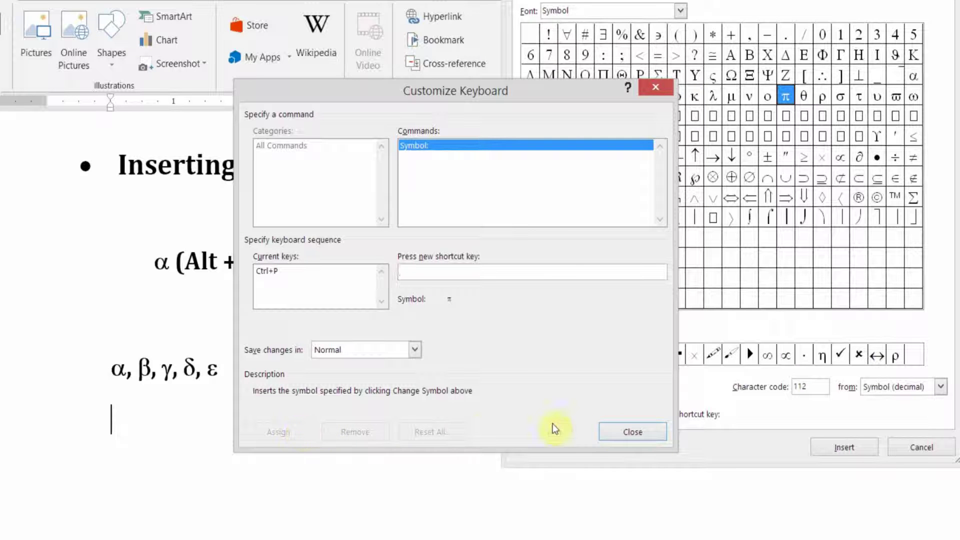
left_click(612, 432)
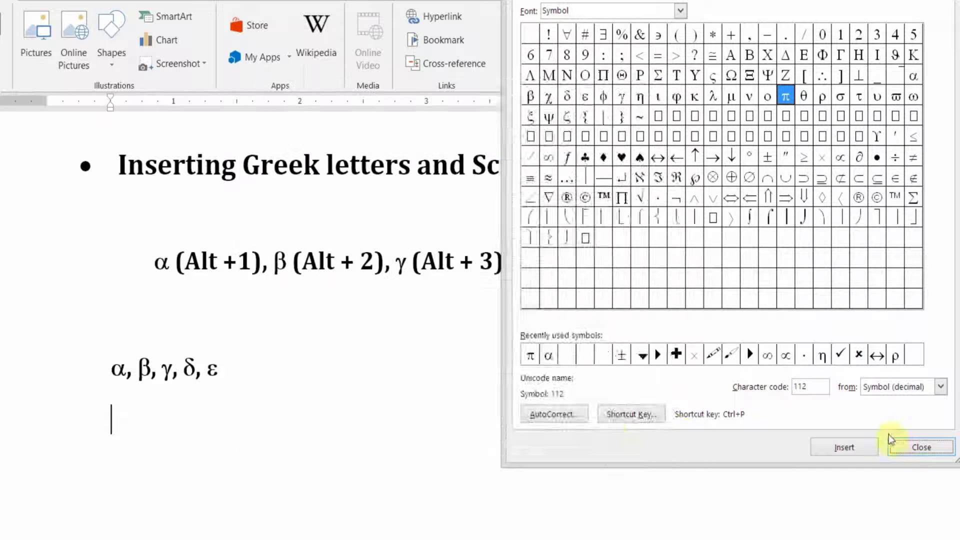
left_click(917, 446)
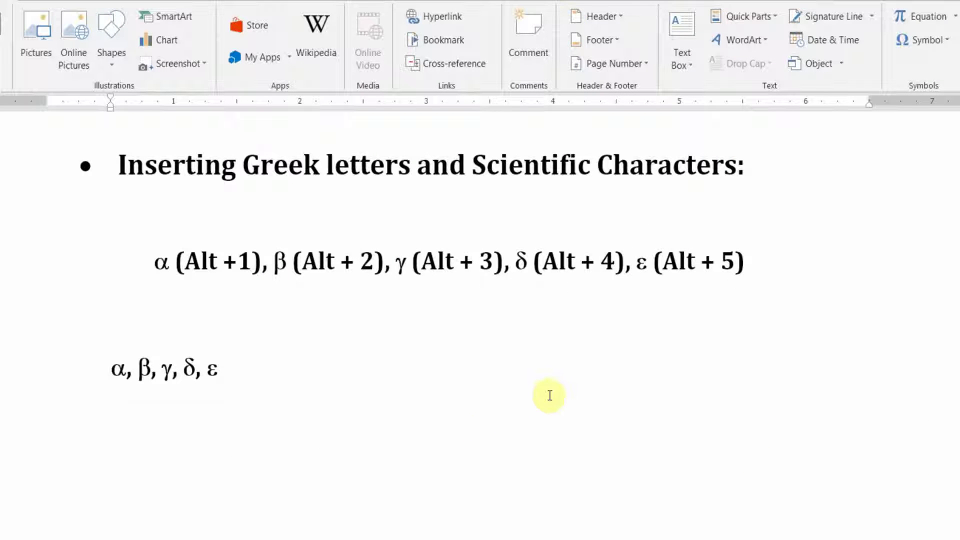
key("ctrl+p")
key("BackSpace")
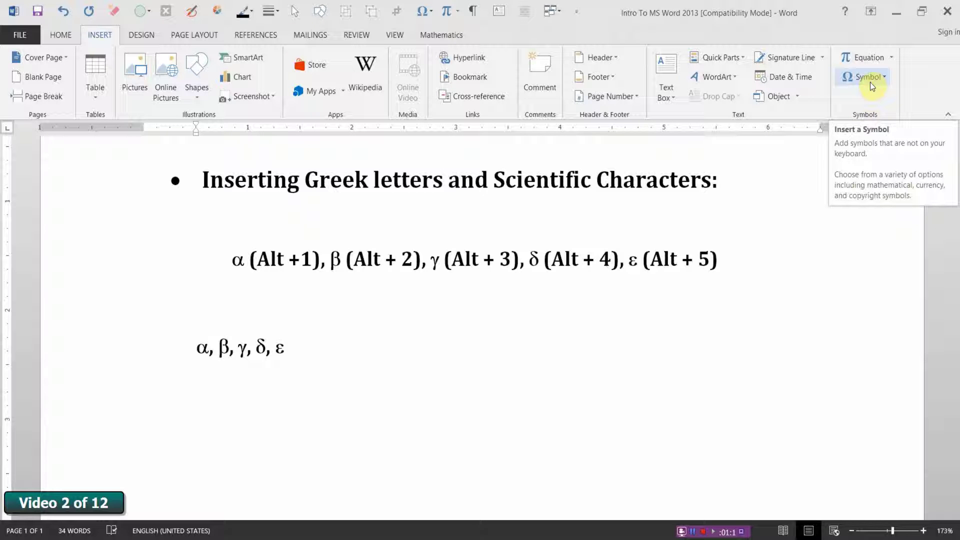
- Remove the Ctrl+P shortcut from the Greek letter π in the Symbol font
left_click(872, 77)
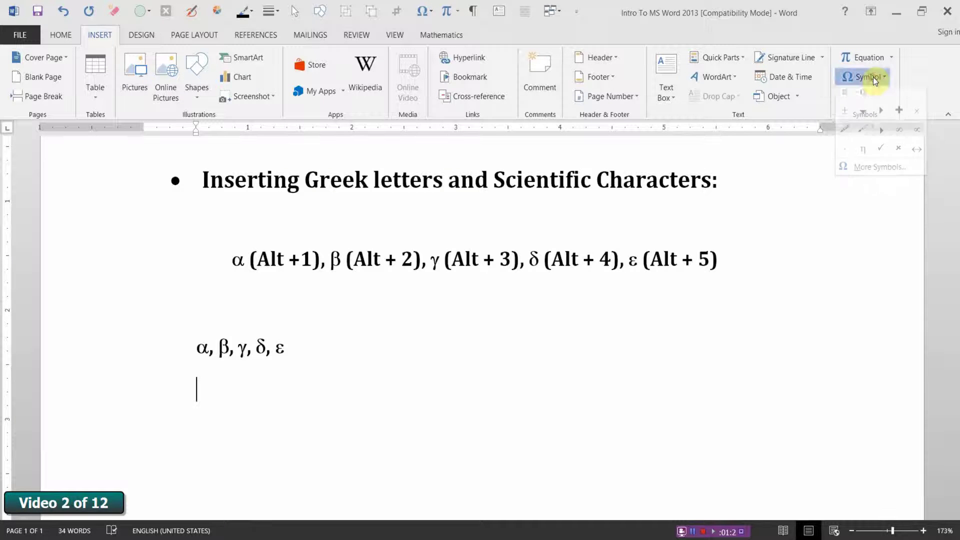
left_click(881, 172)
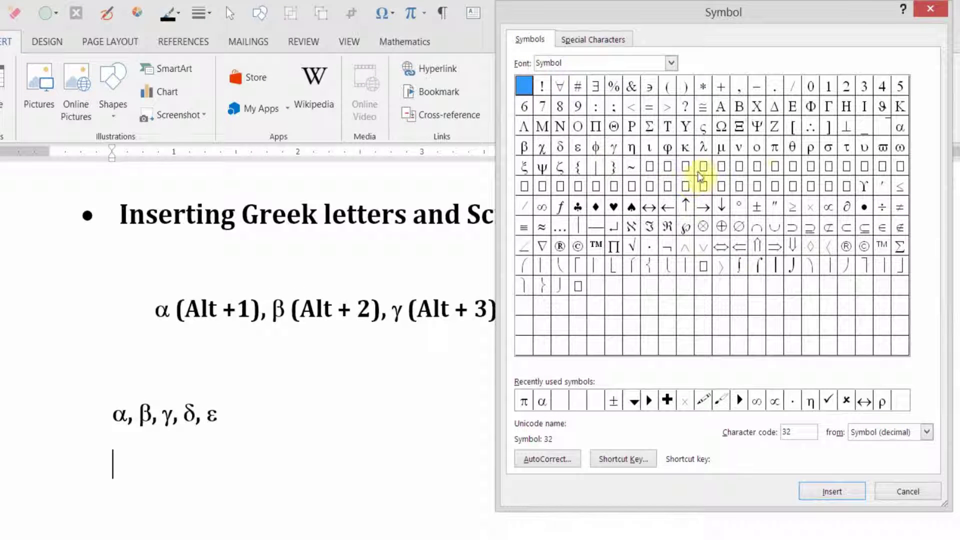
left_click(776, 149)
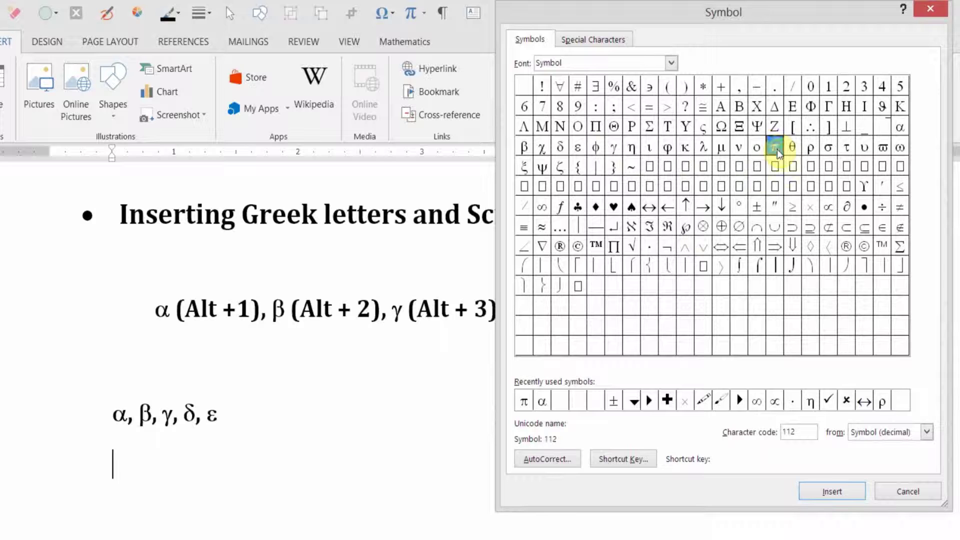
left_click(634, 460)
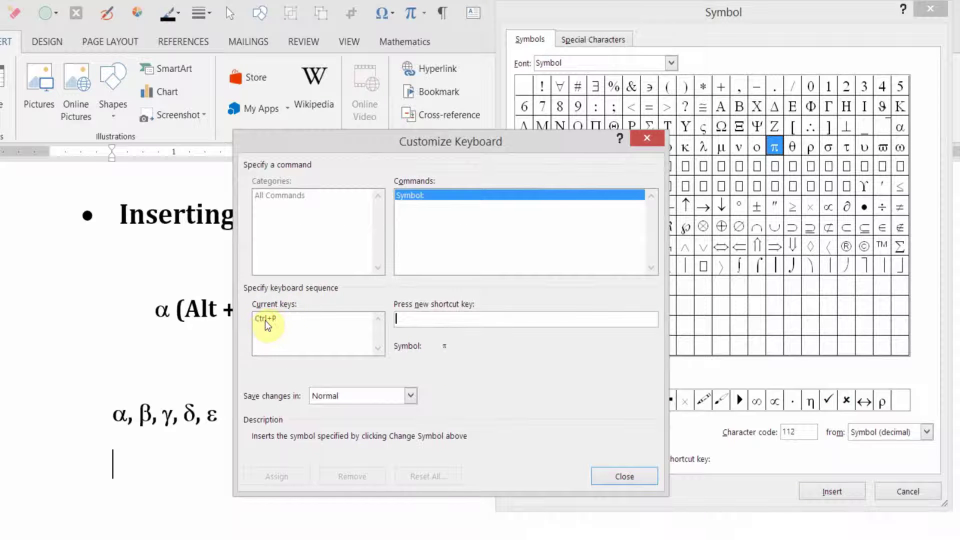
left_click(281, 321)
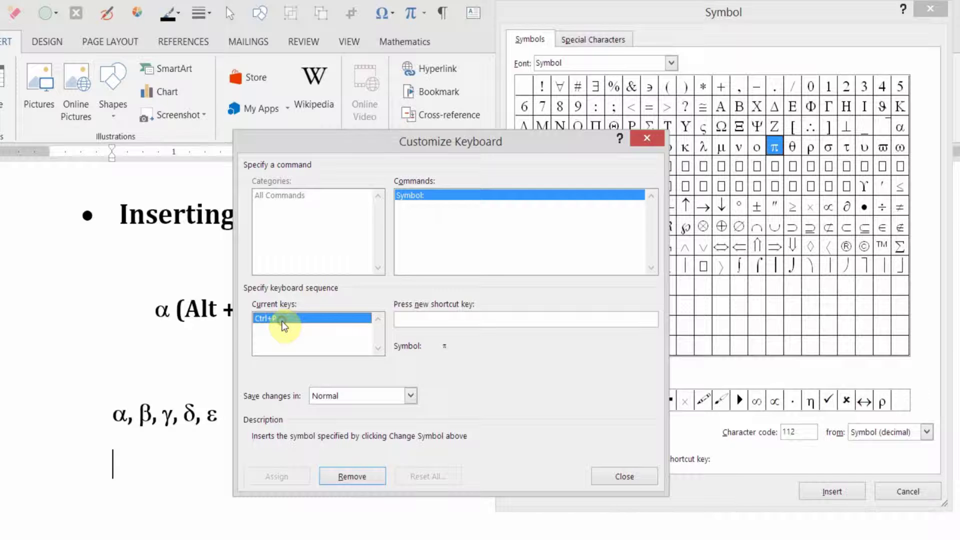
left_click(345, 477)
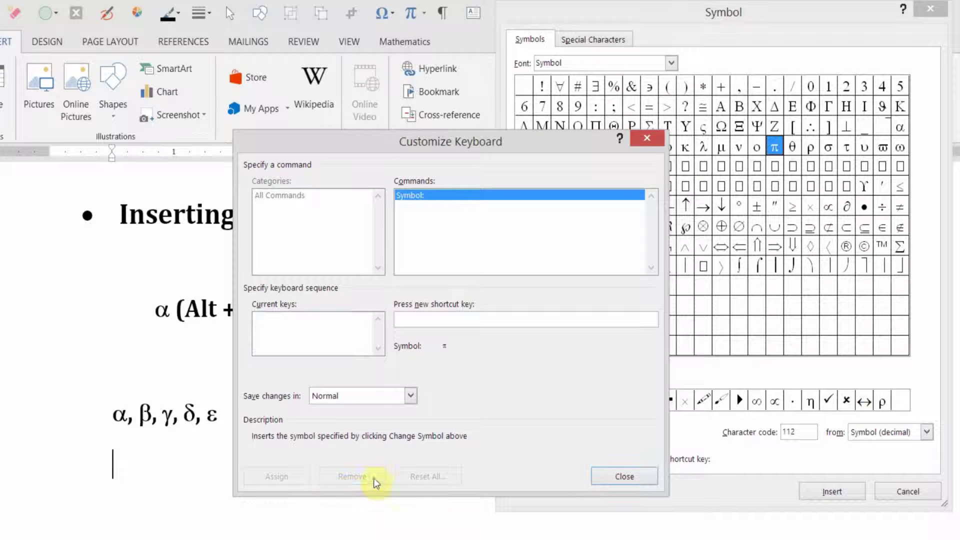
- Close the Customize Keyboard and Symbol dialogs, test that Ctrl+P opens the print view, and return to the document
left_click(603, 480)
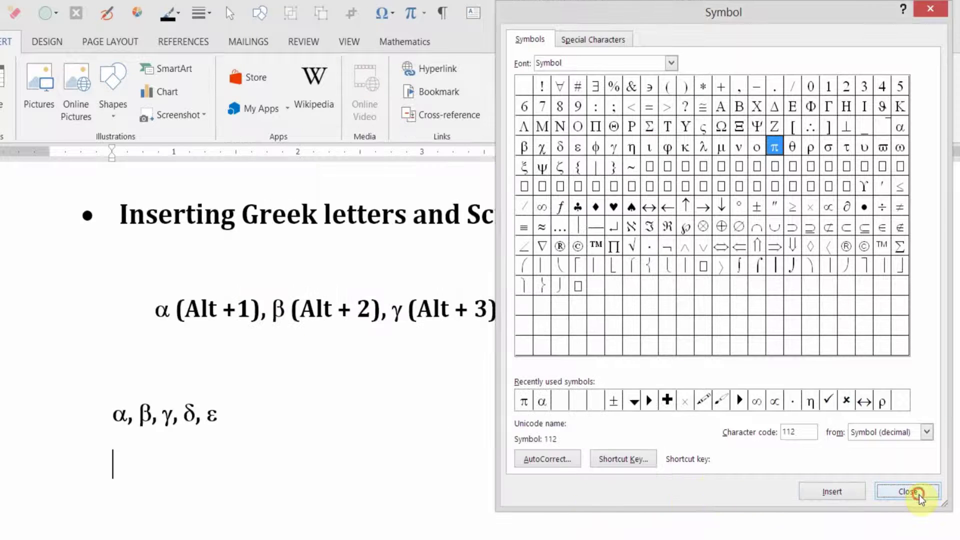
left_click(915, 496)
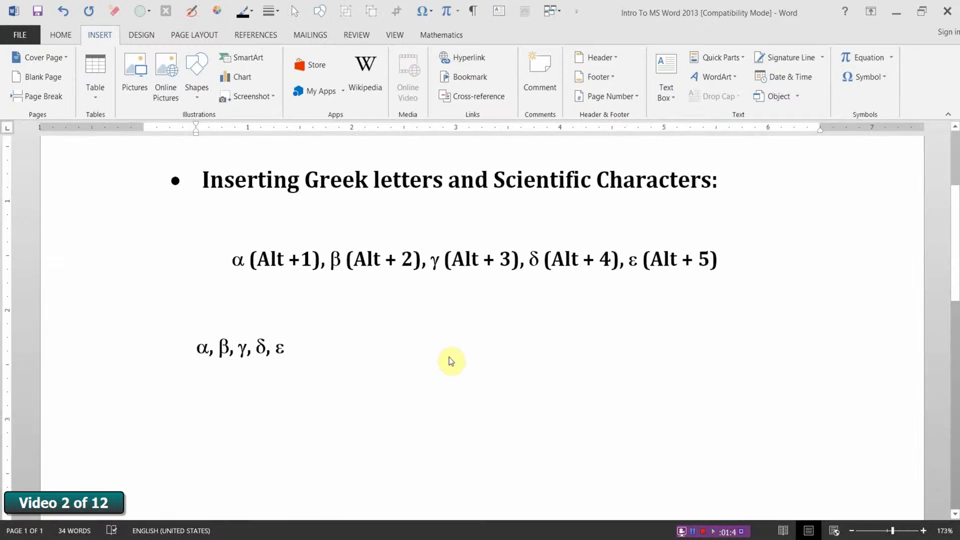
key("ctrl+p")
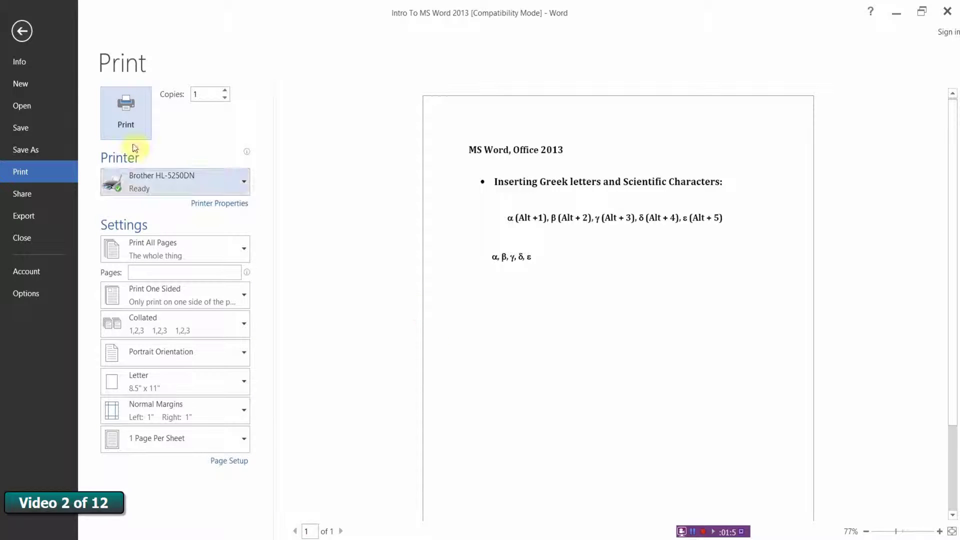
left_click(23, 31)
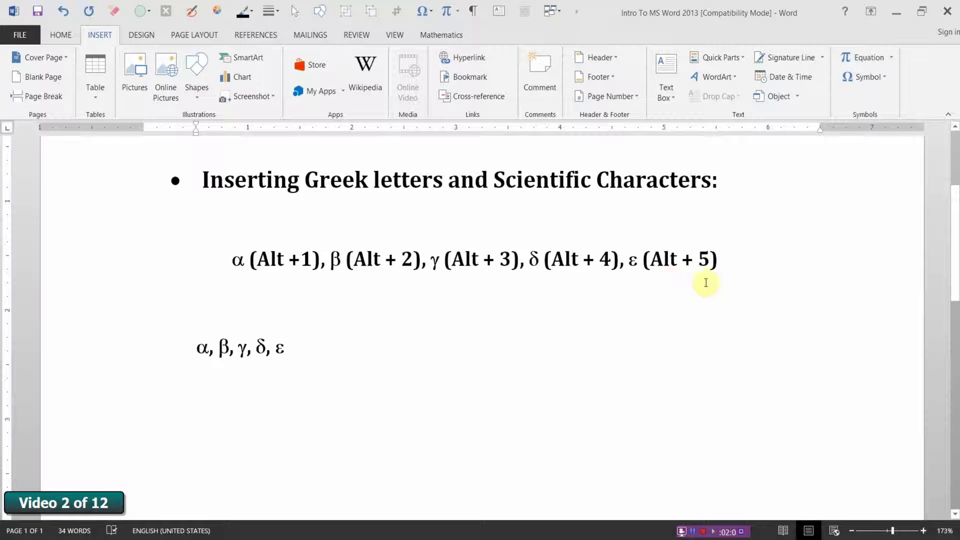
- Look up the \alpha code in the Math AutoCorrect list and use it to insert α on the empty line
left_click(874, 79)
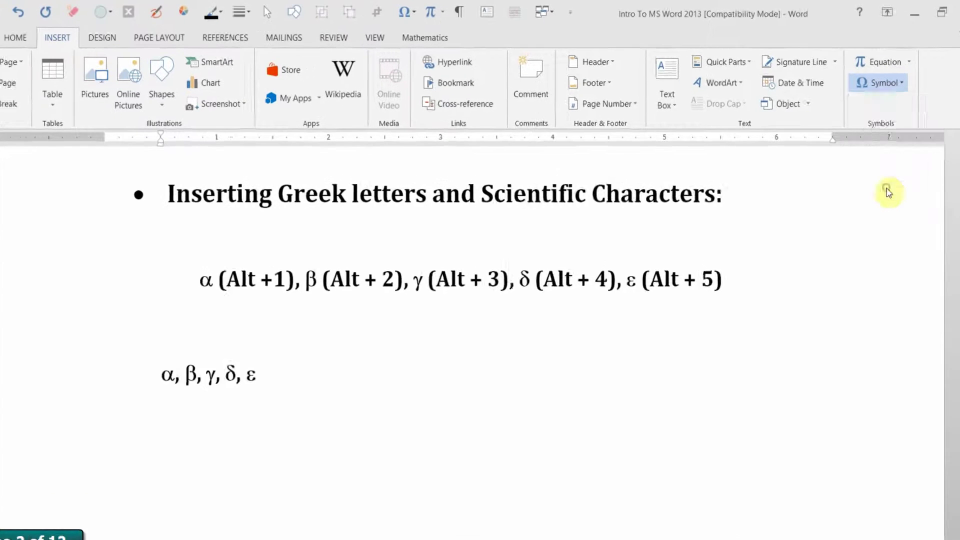
left_click(872, 173)
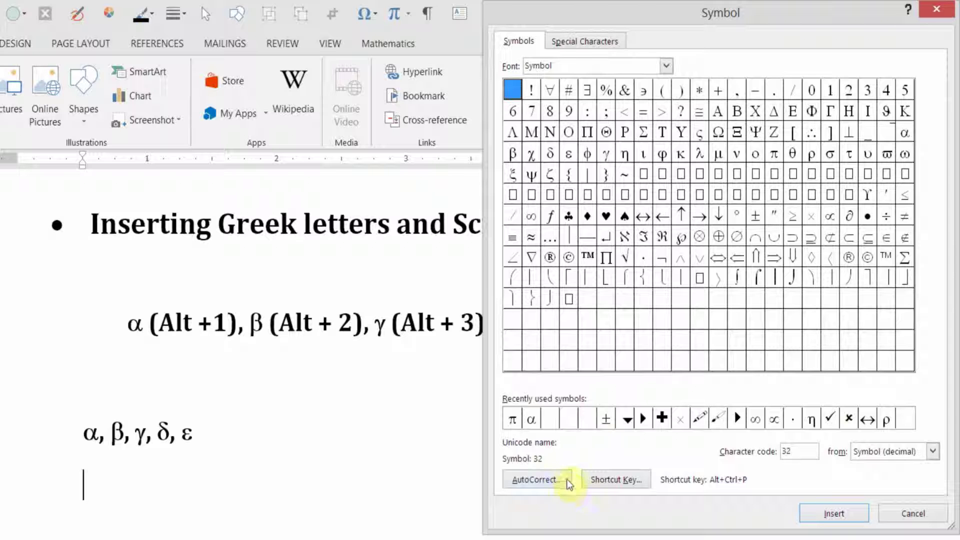
left_click(539, 482)
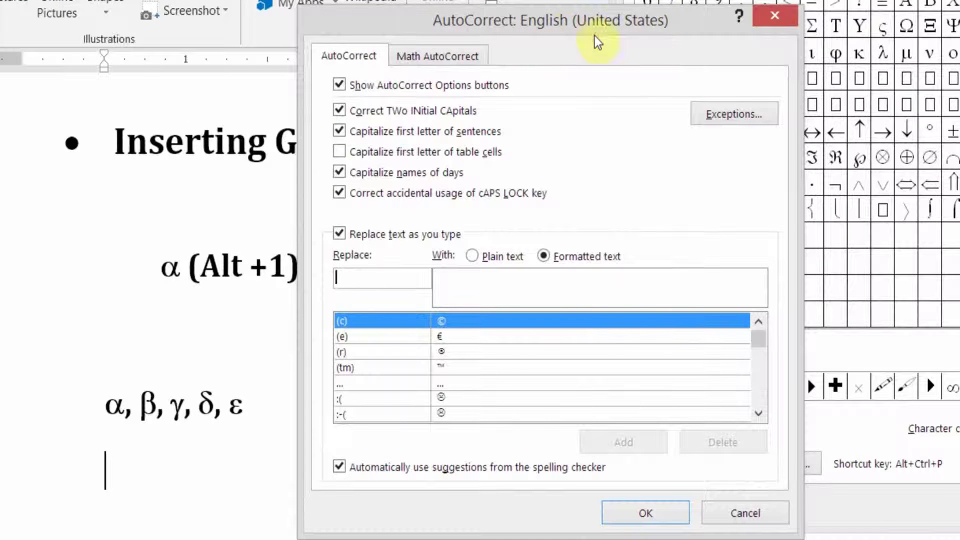
left_click(431, 58)
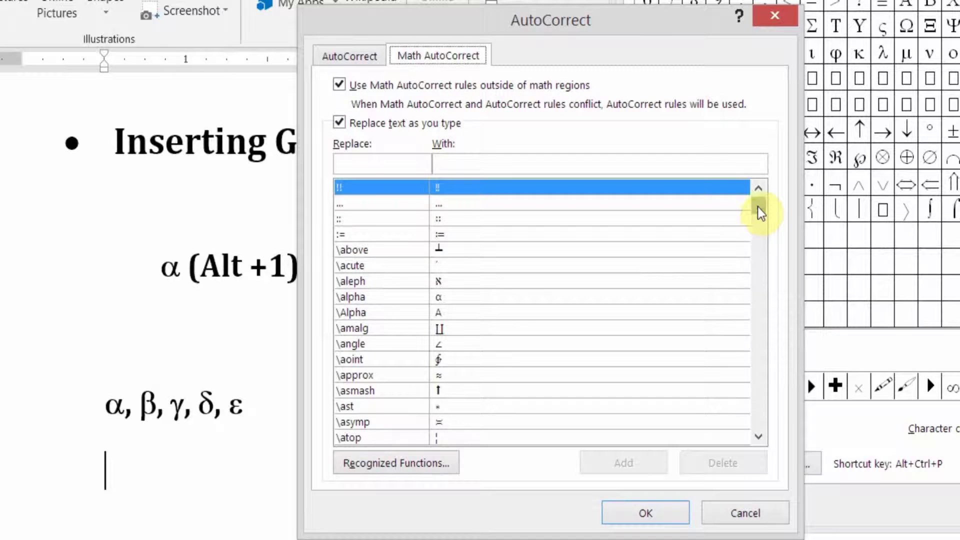
mouse_move(761, 208)
left_mouse_down()
mouse_move(764, 246)
mouse_move(761, 202)
left_mouse_up()
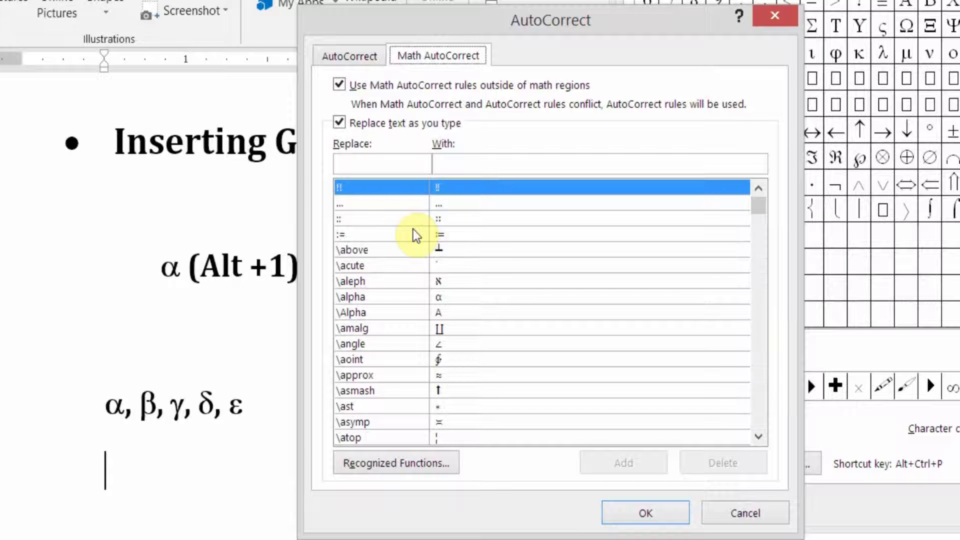
left_click(356, 299)
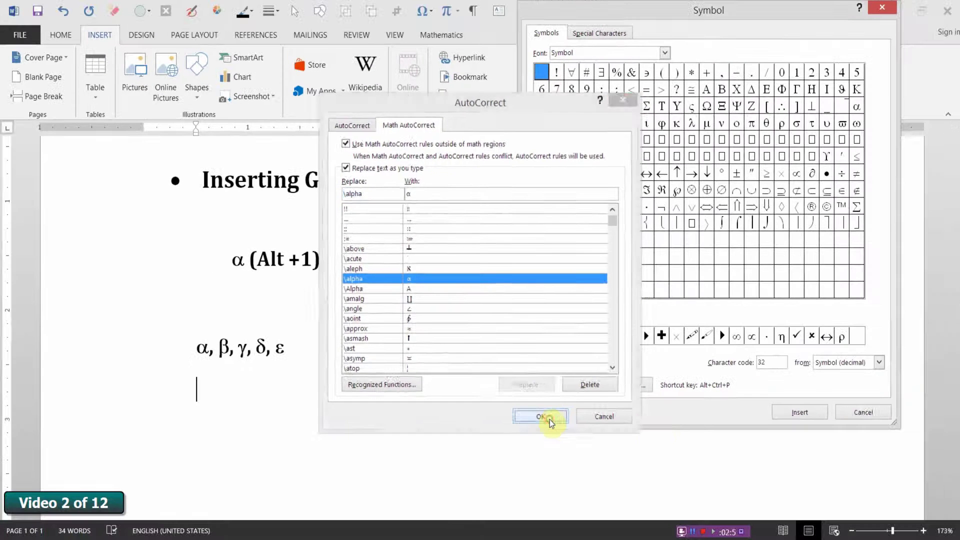
left_click(561, 431)
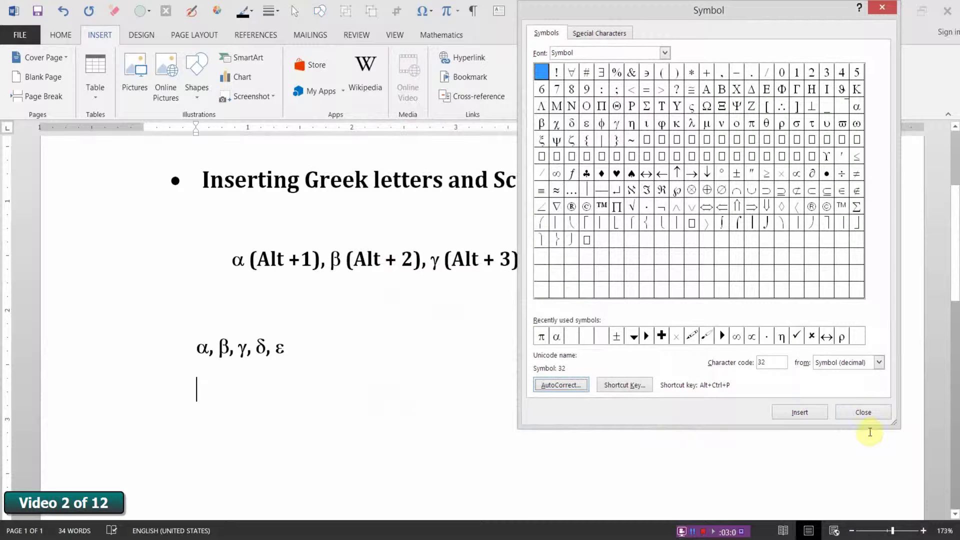
left_click(864, 413)
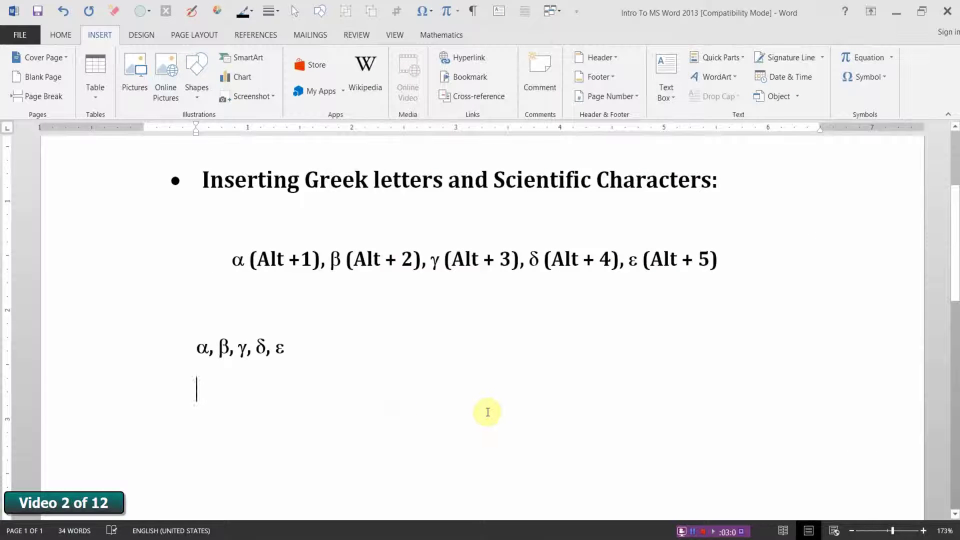
type("\\")
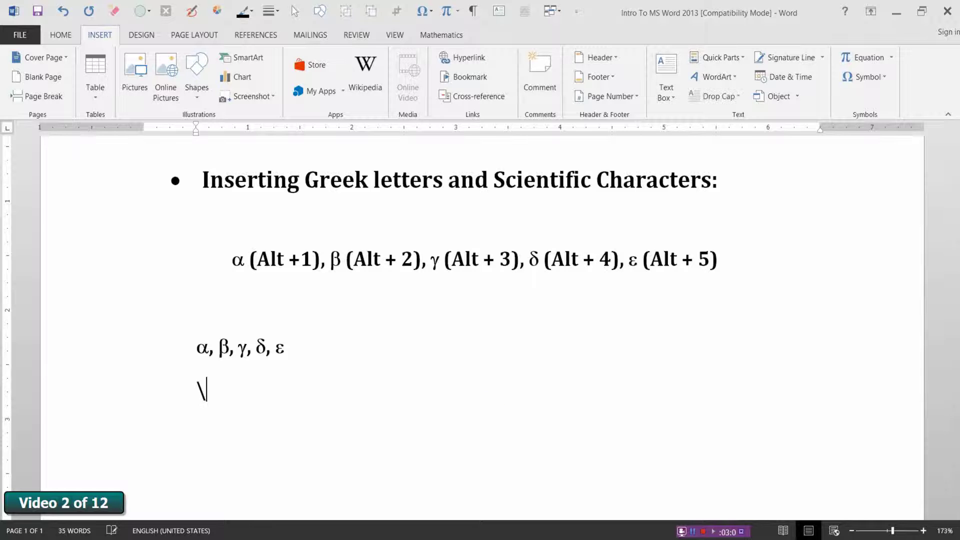
type("alpha")
- Reopen the Math AutoCorrect list from the Symbol dialog and look up the codes \alpha and \beta
left_click(867, 77)
left_click(875, 171)
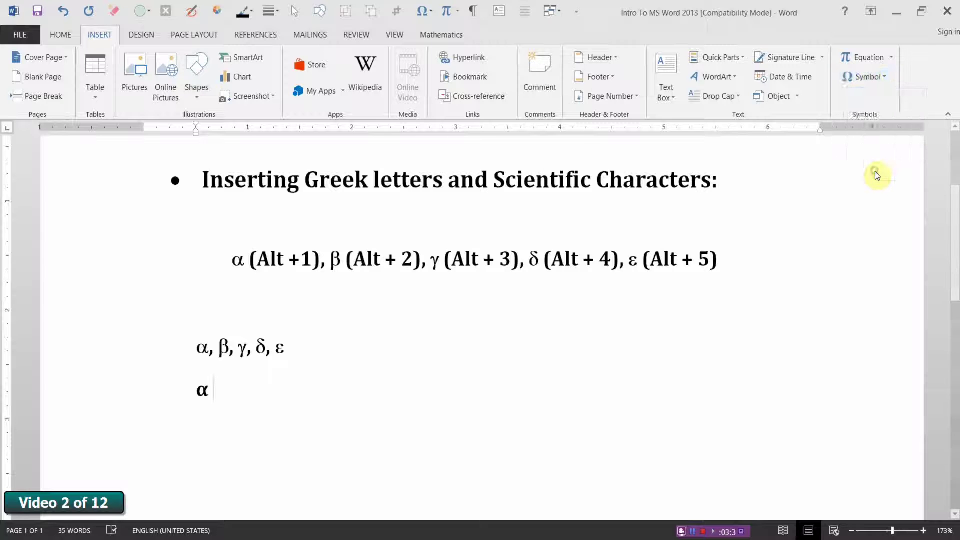
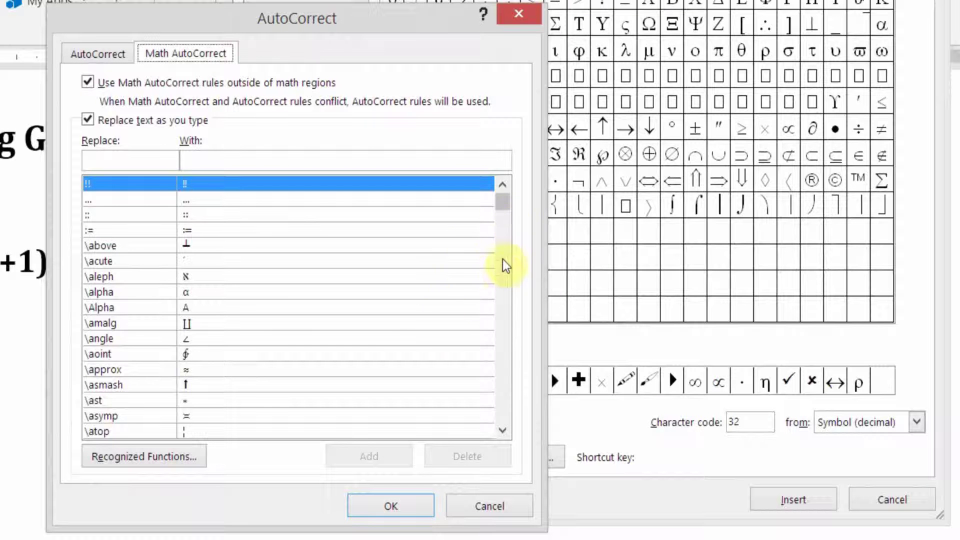
left_click(473, 290)
scroll(362, 329, "down", 3)
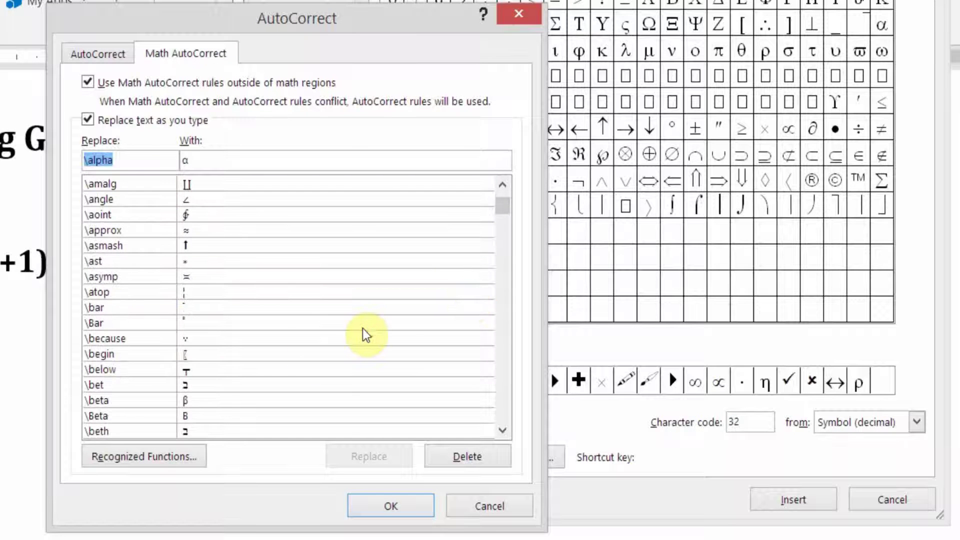
scroll(163, 342, "down", 1)
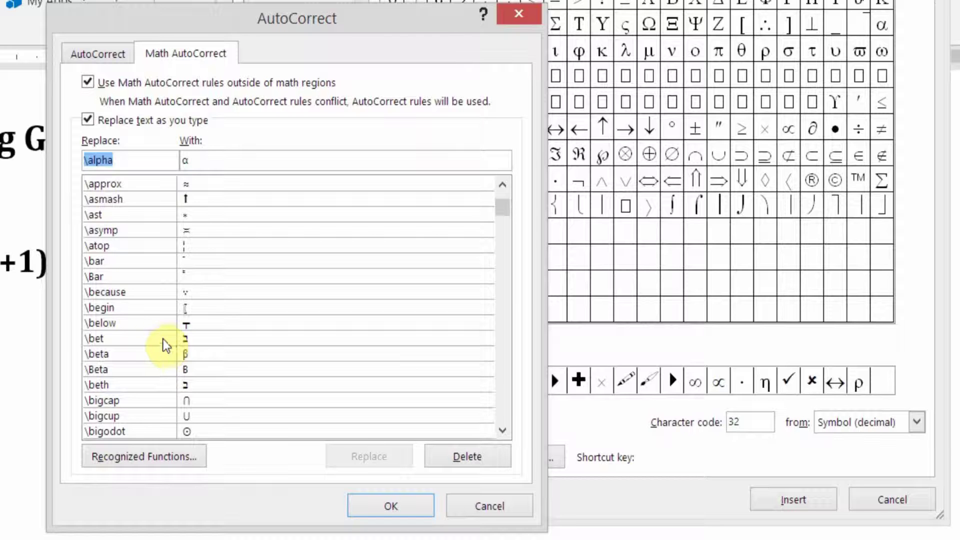
left_click(120, 356)
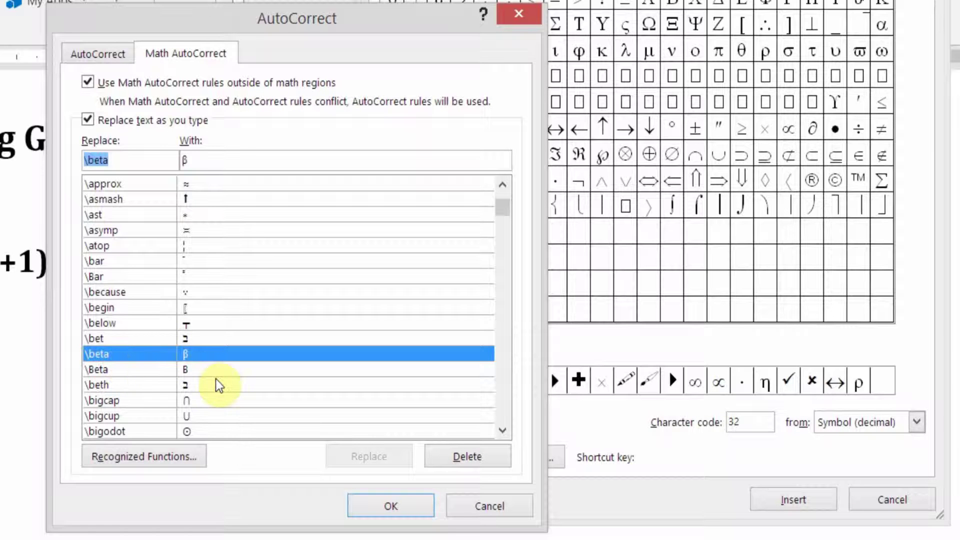
- Look up the Math AutoCorrect codes \delta and \Delta and the degree codes \degree, \degf and \degc
scroll(236, 334, "down", 13)
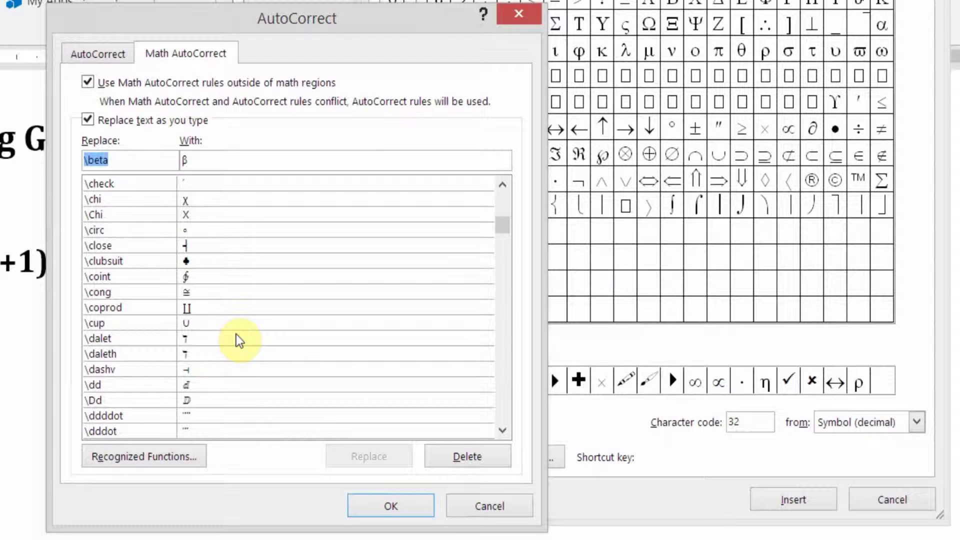
scroll(236, 334, "down", 2)
scroll(236, 334, "down", 1)
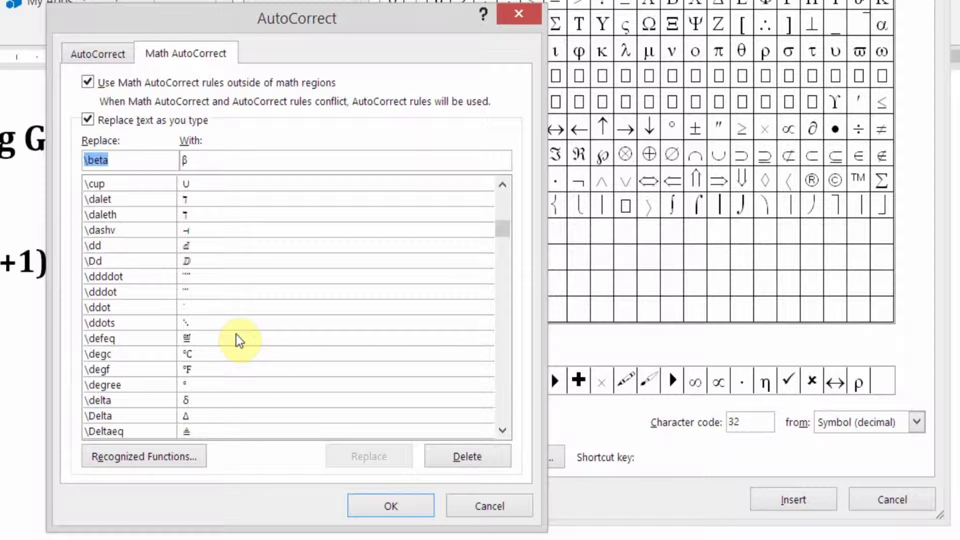
left_click(188, 400)
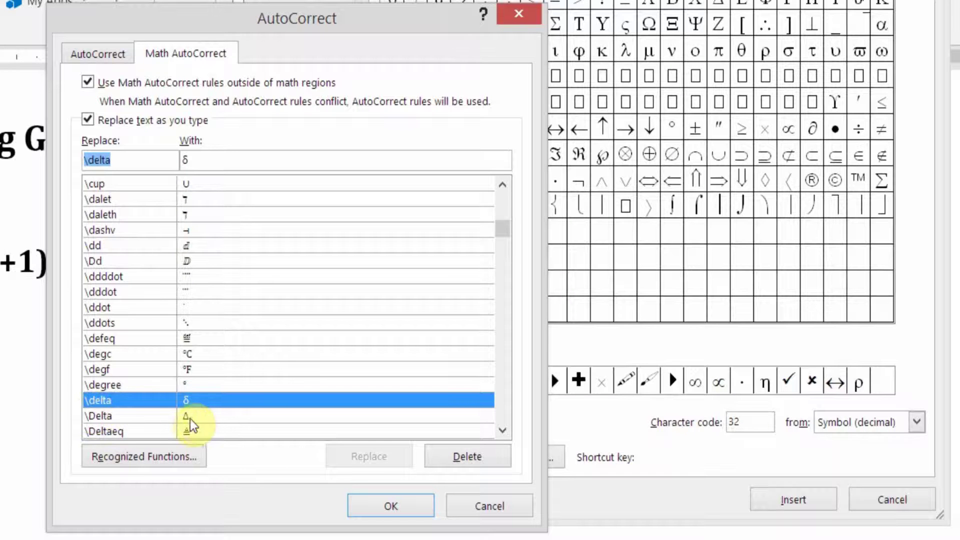
left_click(193, 419)
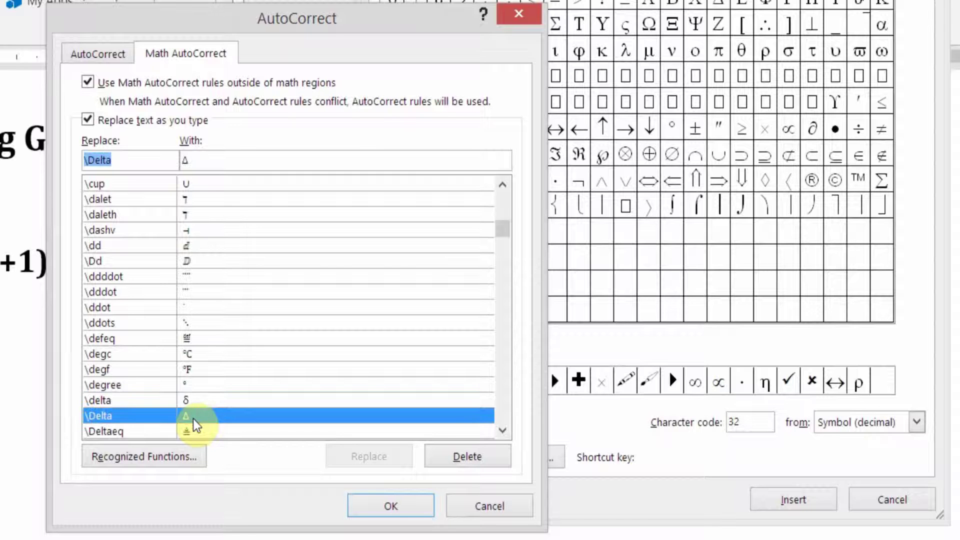
left_click(123, 386)
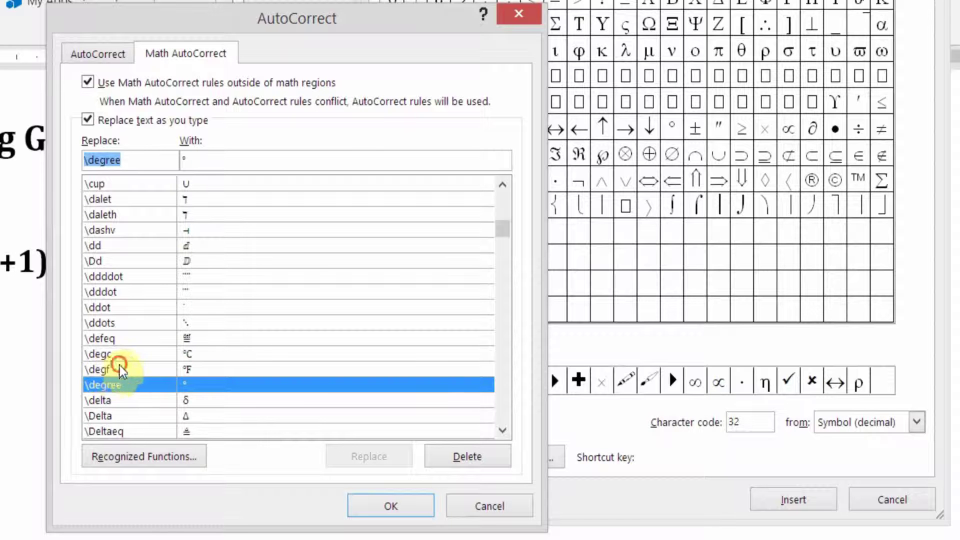
left_click(120, 368)
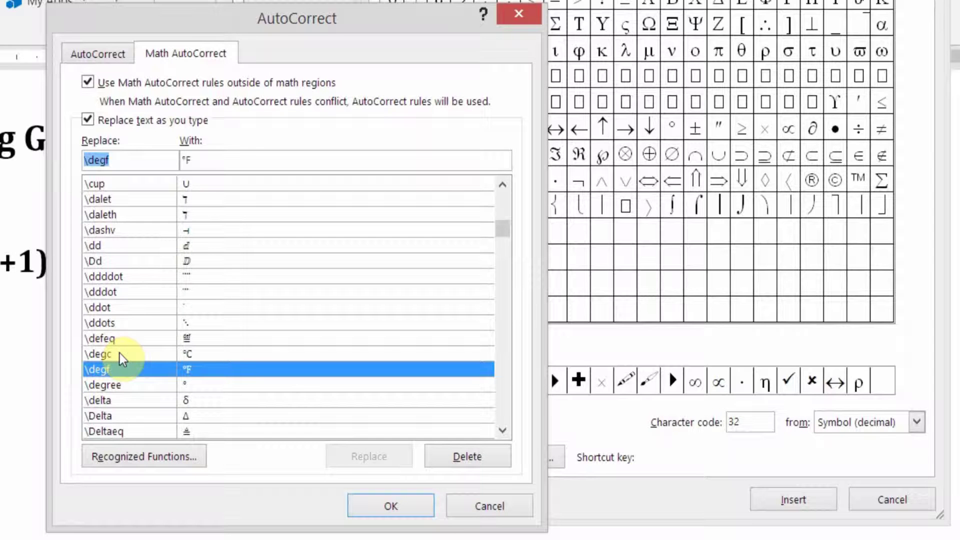
left_click(119, 353)
- Look up the Math AutoCorrect codes \ne for not equal and \Omega for the capital Greek letter
scroll(244, 284, "down", 5)
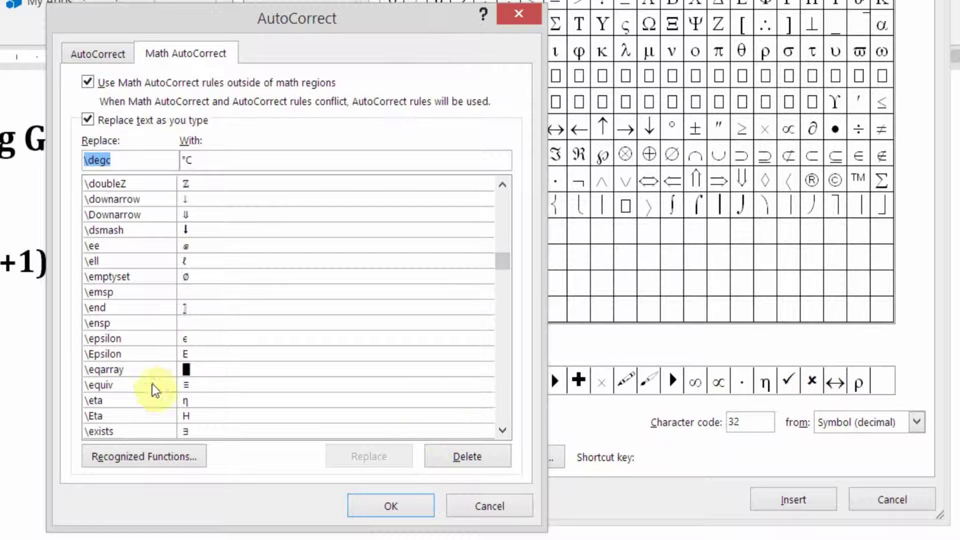
scroll(160, 388, "down", 2)
scroll(230, 339, "down", 20)
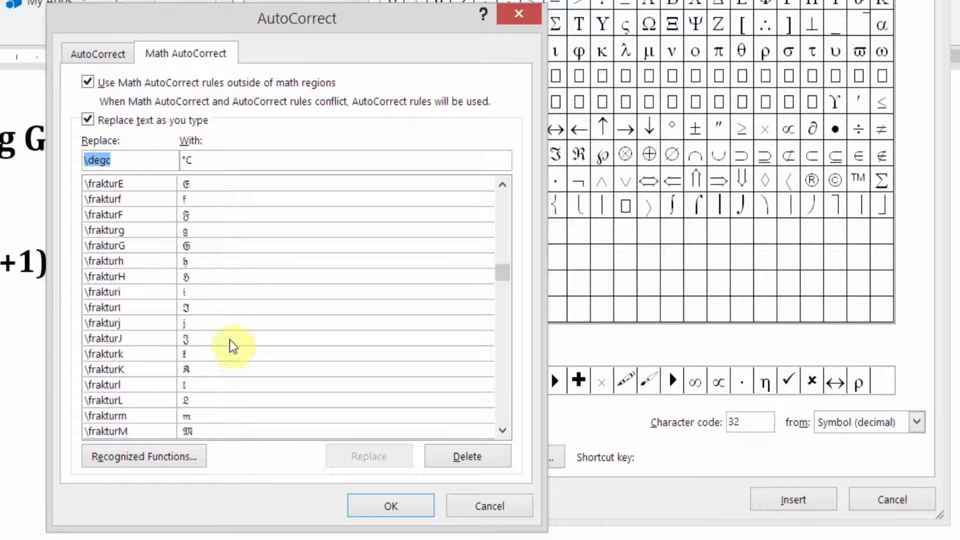
left_click(177, 310)
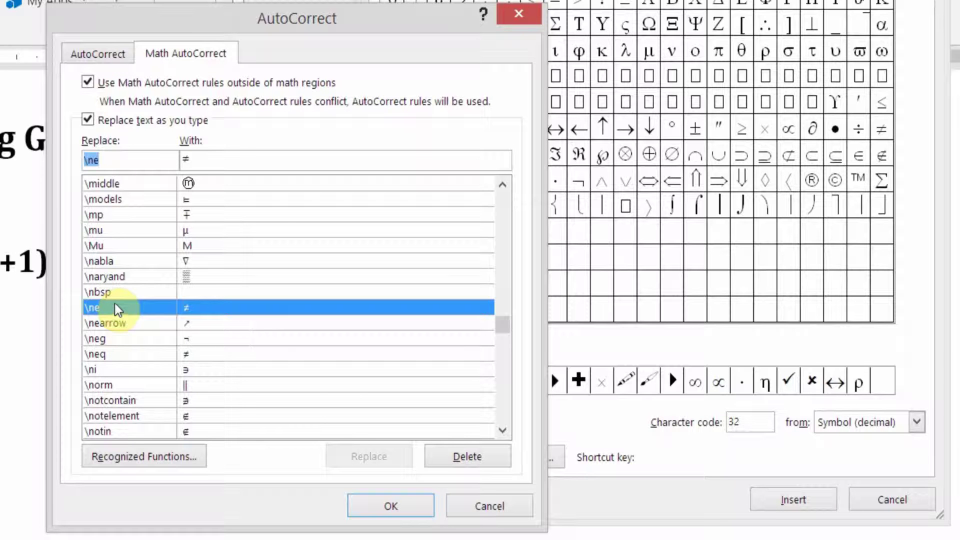
scroll(227, 195, "down", 9)
left_click(227, 195)
- Look up the Math AutoCorrect codes \rightarrow, \to and \times further down the list
scroll(227, 240, "down", 5)
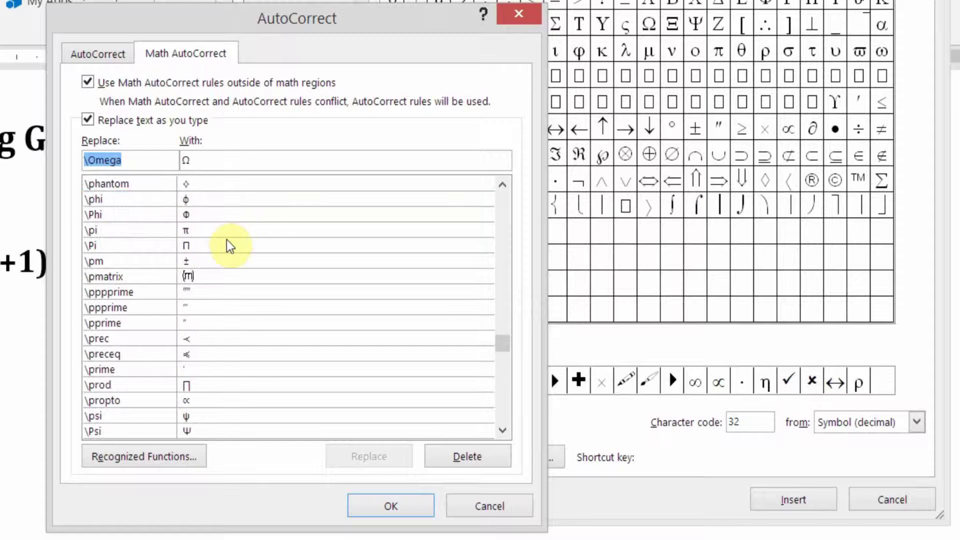
scroll(227, 250, "down", 6)
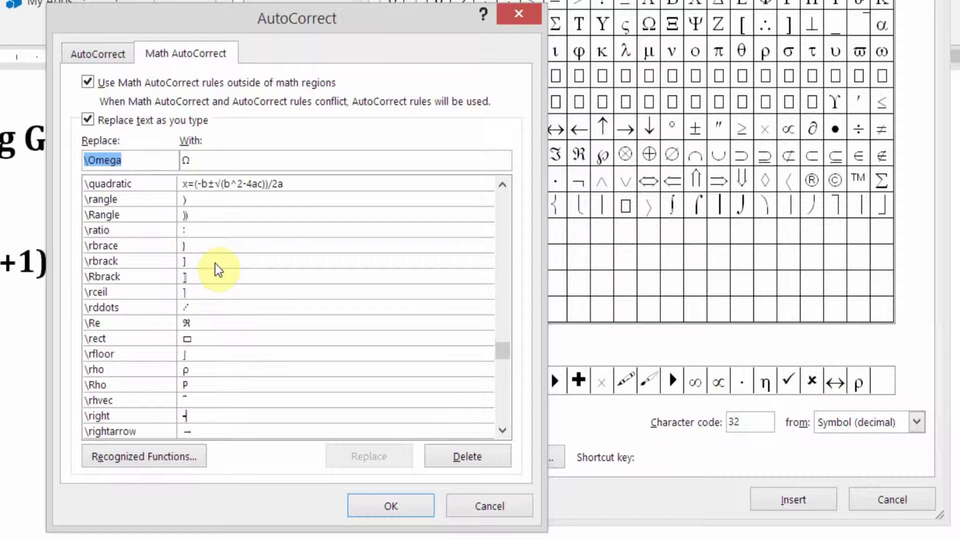
scroll(215, 263, "down", 3)
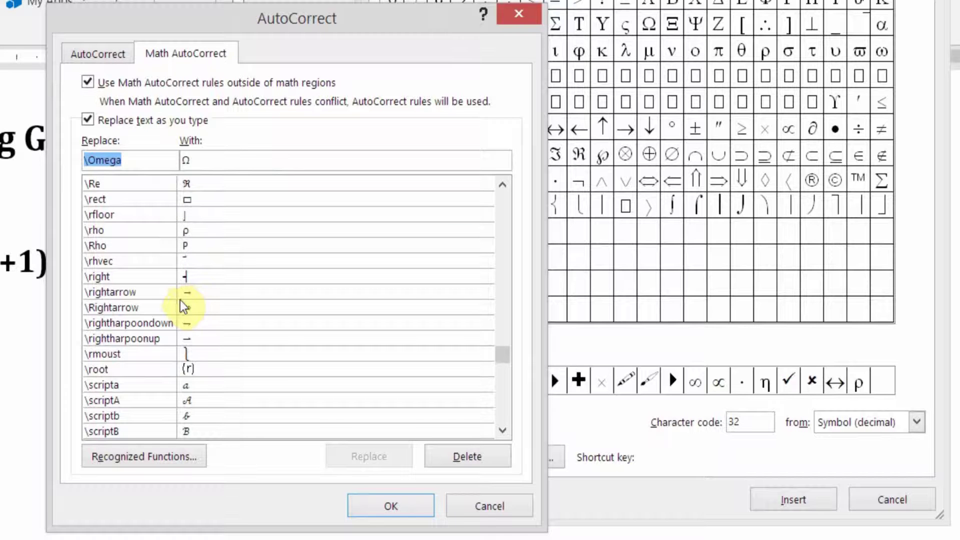
left_click(145, 293)
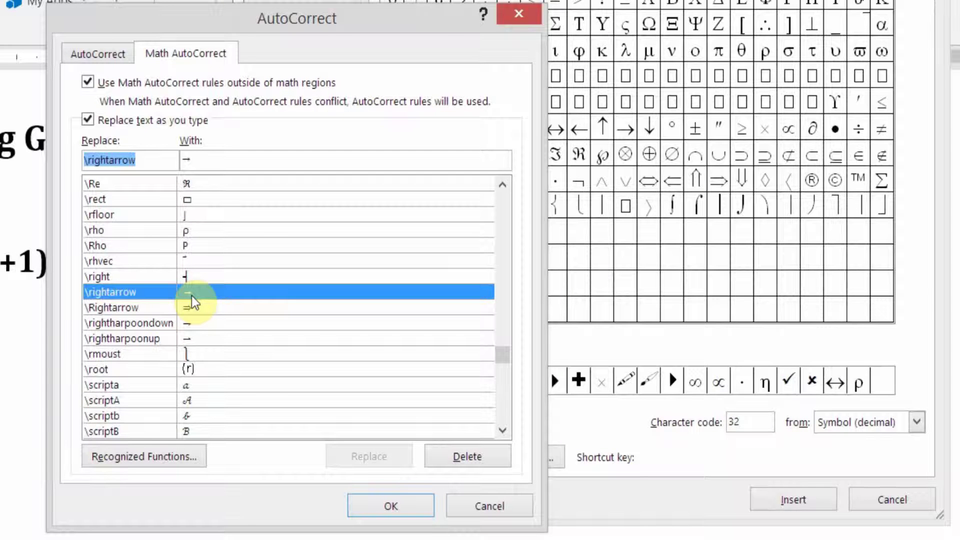
scroll(191, 296, "down", 3)
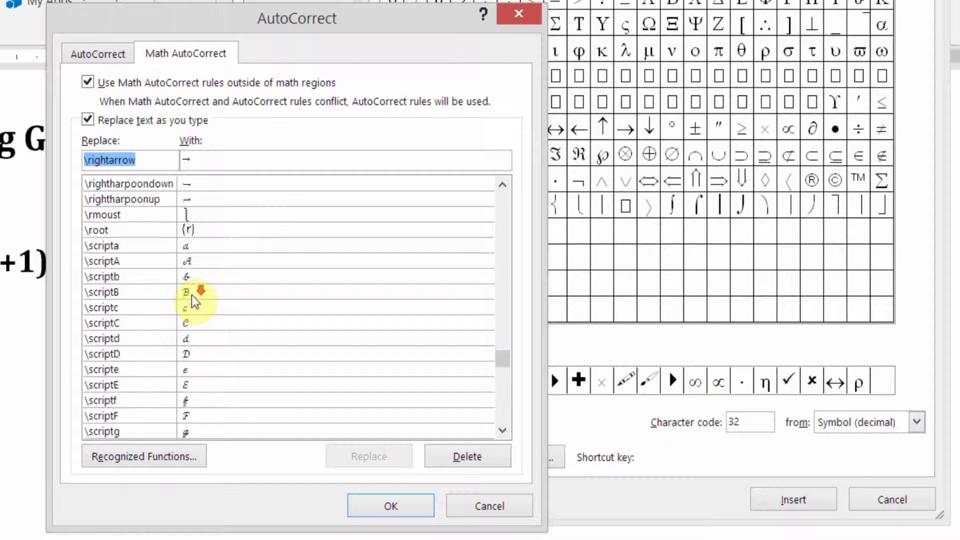
scroll(192, 295, "down", 6)
scroll(190, 296, "down", 20)
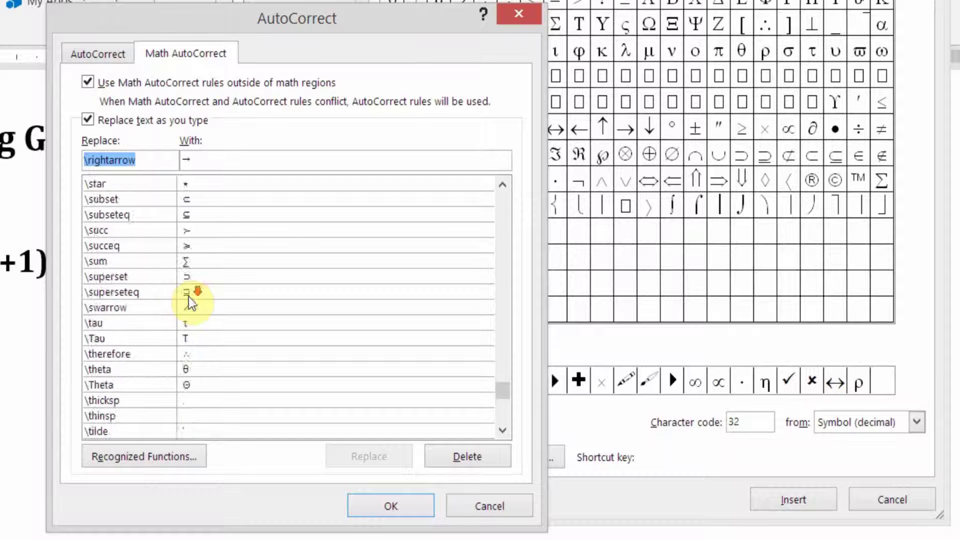
left_click(184, 323)
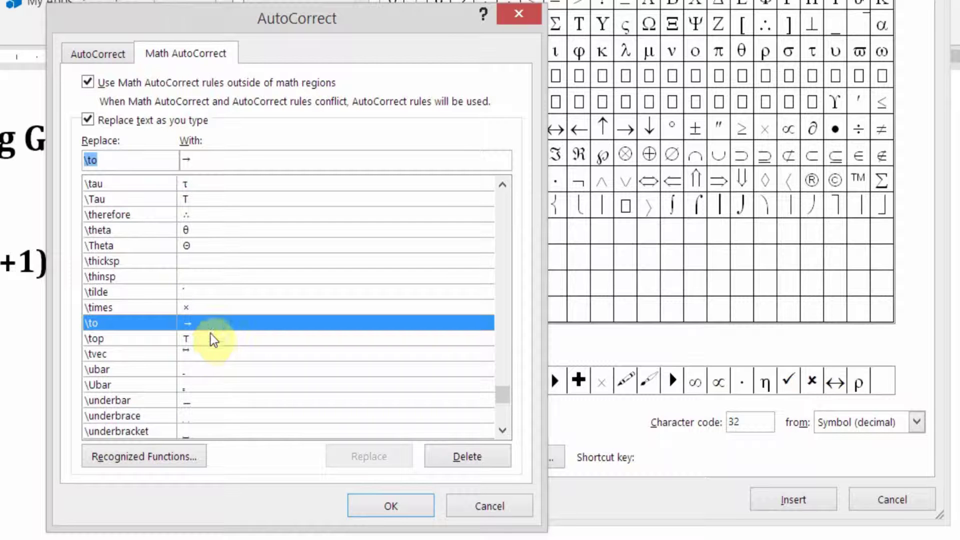
left_click(191, 307)
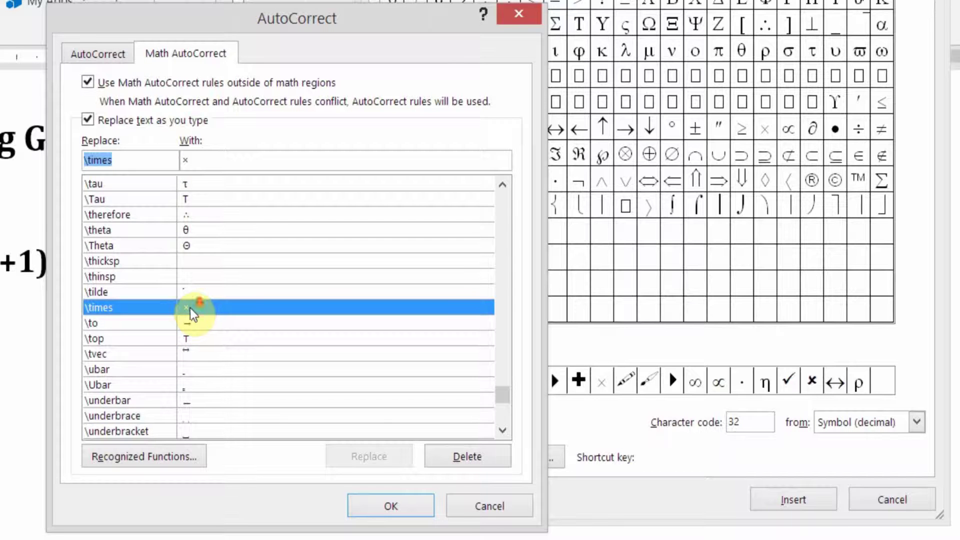
- Look up the Math AutoCorrect codes +- and >= at the end of the list, then close the AutoCorrect and Symbol dialogs
scroll(190, 309, "down", 15)
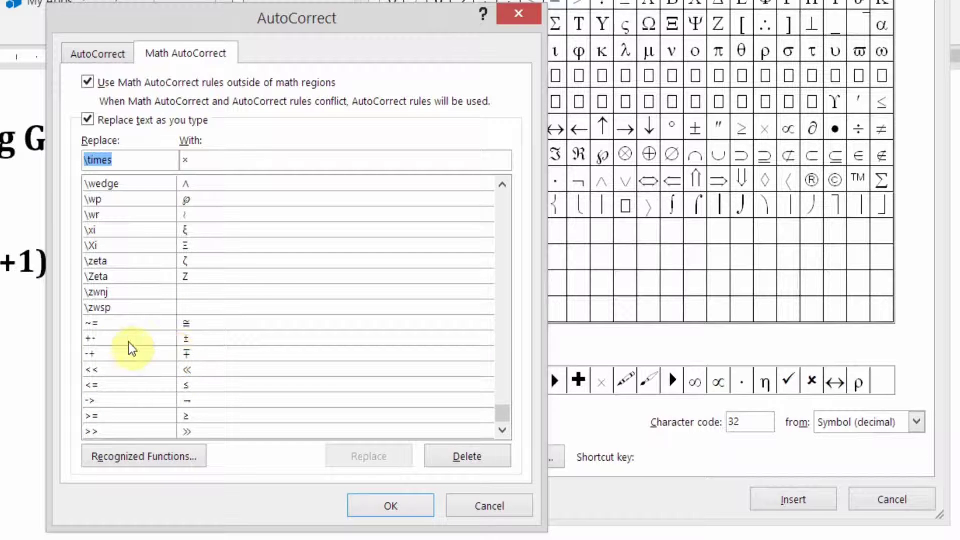
left_click(108, 341)
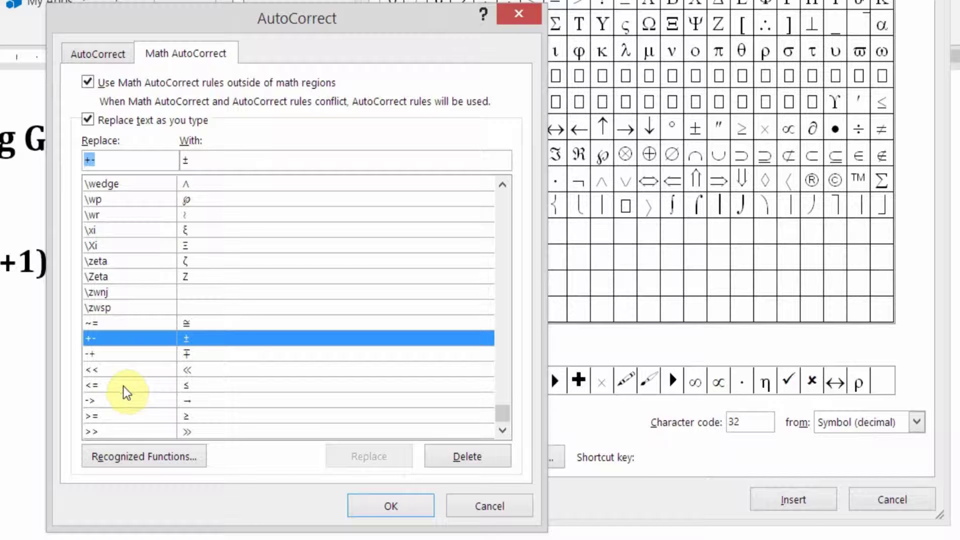
left_click(134, 417)
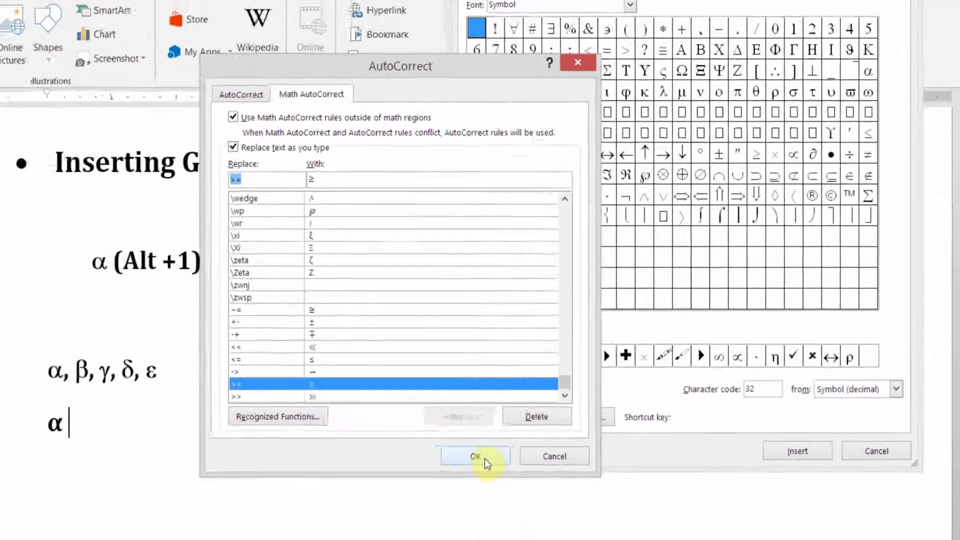
left_click(401, 510)
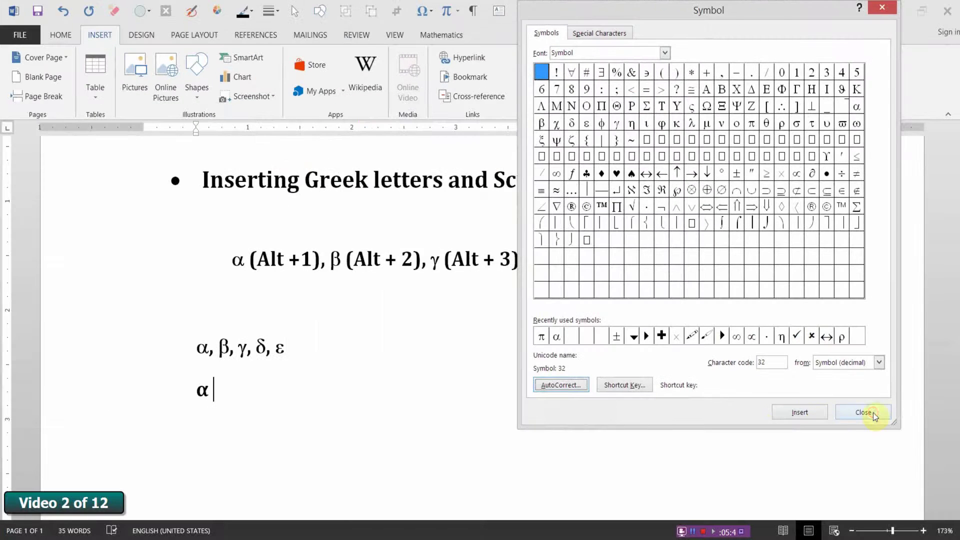
left_click(864, 413)
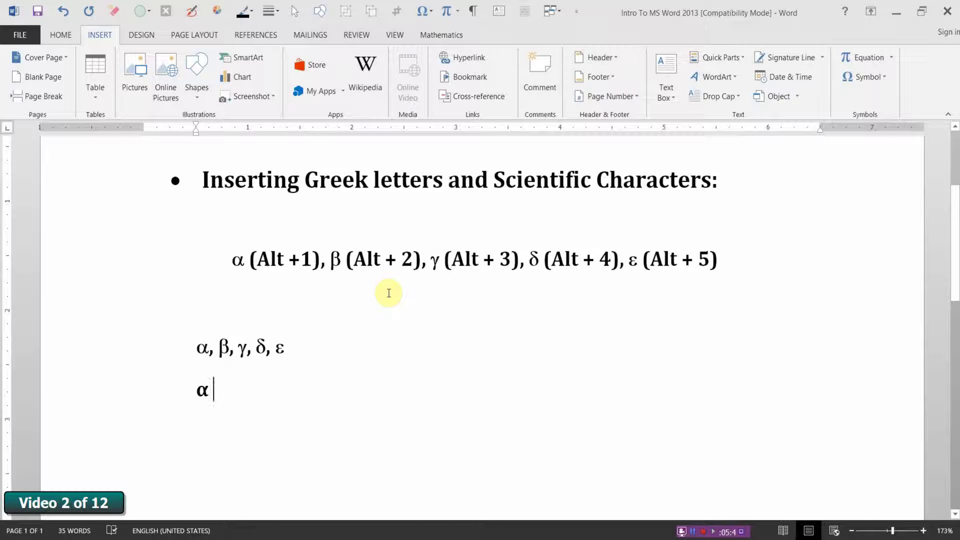
- Insert a greater-than-or-equal sign (≥) after the α on the last line using the Math AutoCorrect code >=
type(">")
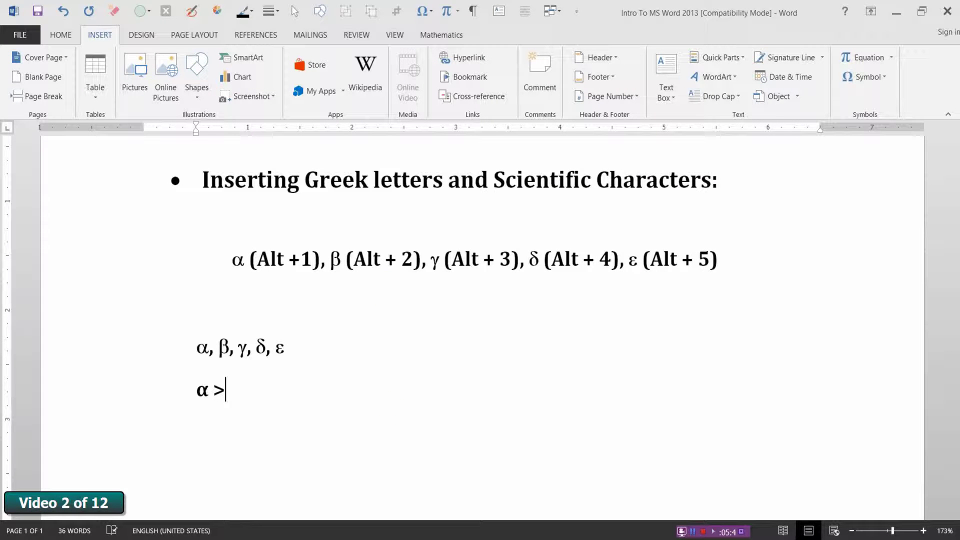
type("=")
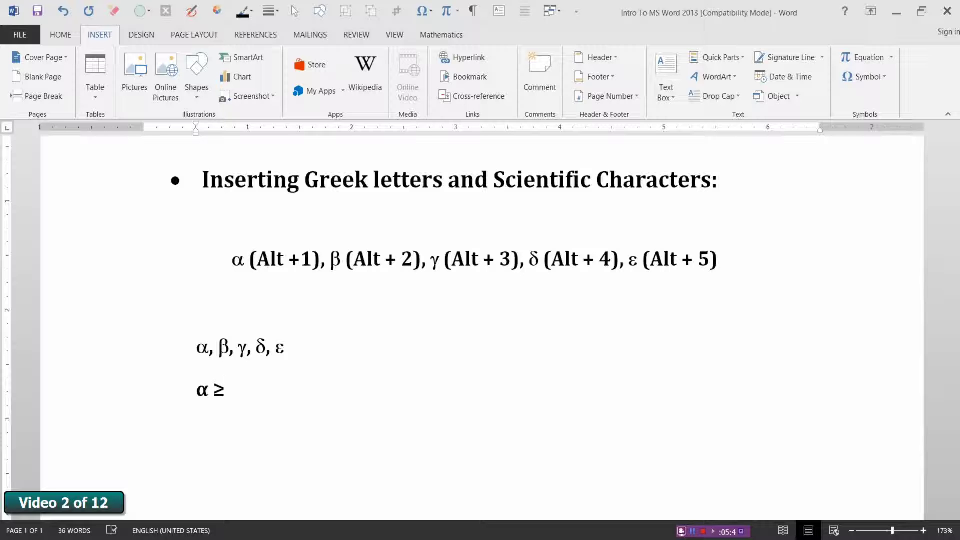